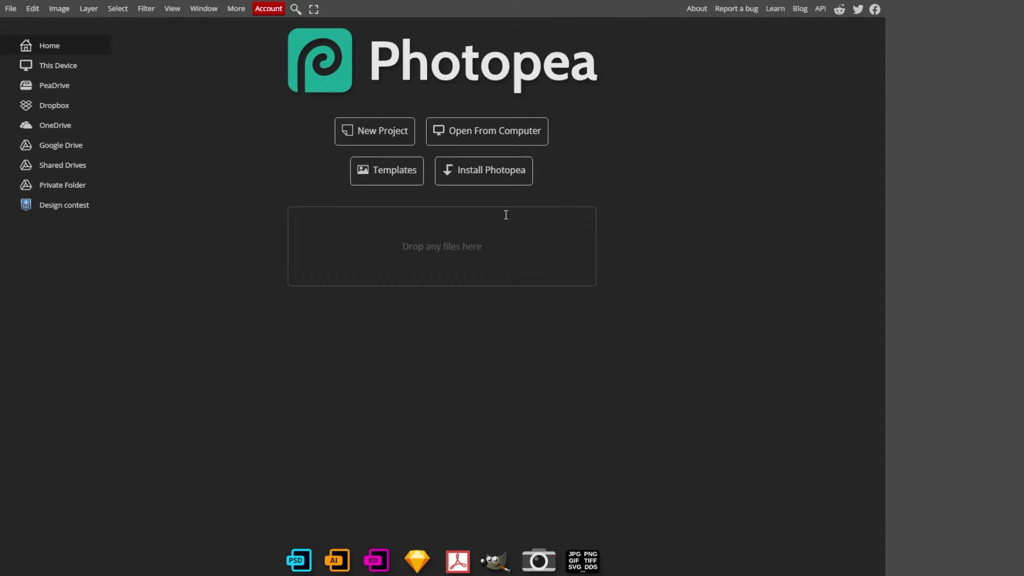
Step: Create a new project from the light-blue 'I Saw The Sign.' hanging-ornament template
left_click(384, 143)
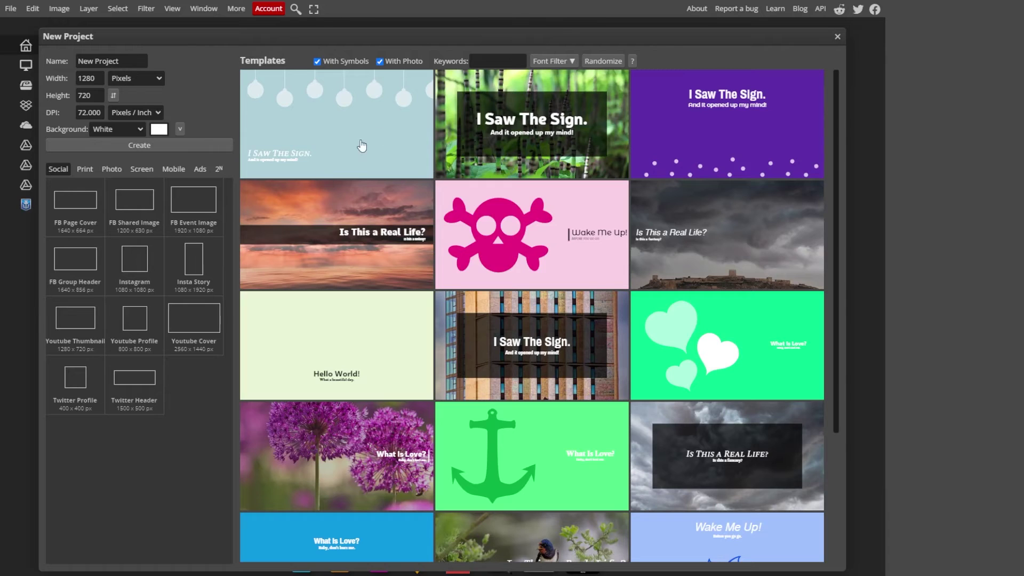
left_click(342, 134)
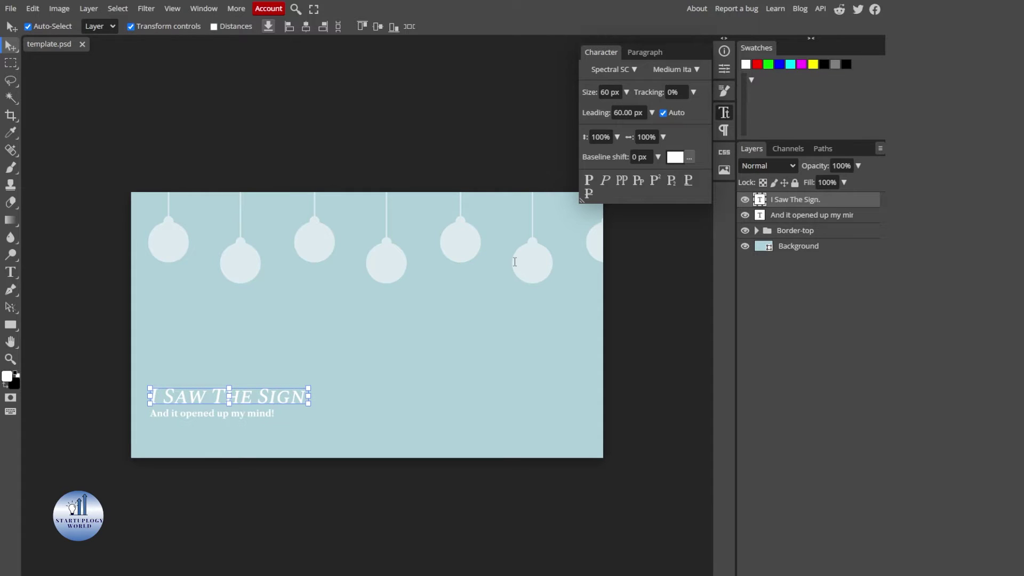
left_click(10, 272)
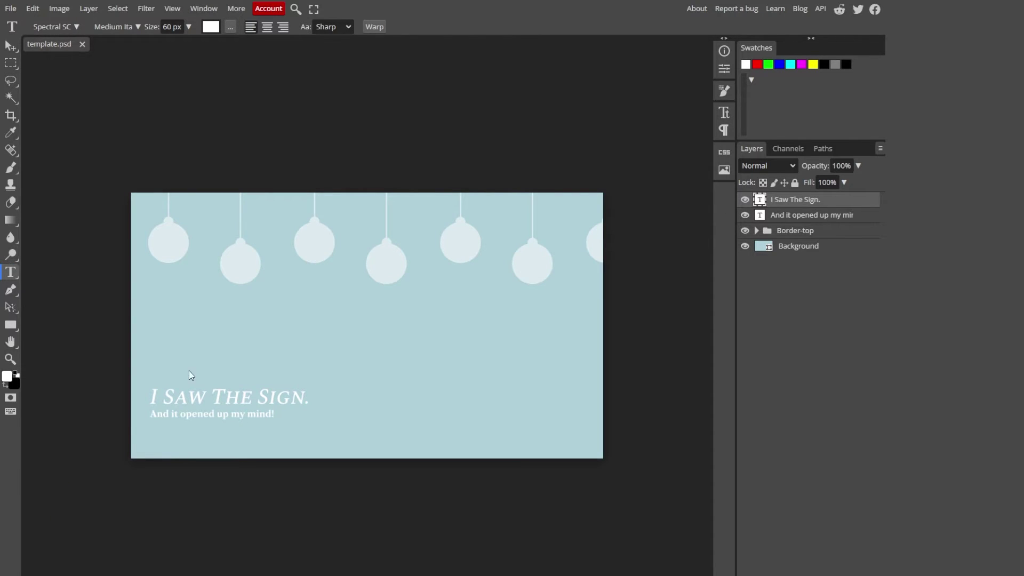
Step: Select the headline text and show the Character panel (Spectral SC Medium Italic, 60 px)
left_click(151, 397)
left_click_drag(151, 398, 308, 397)
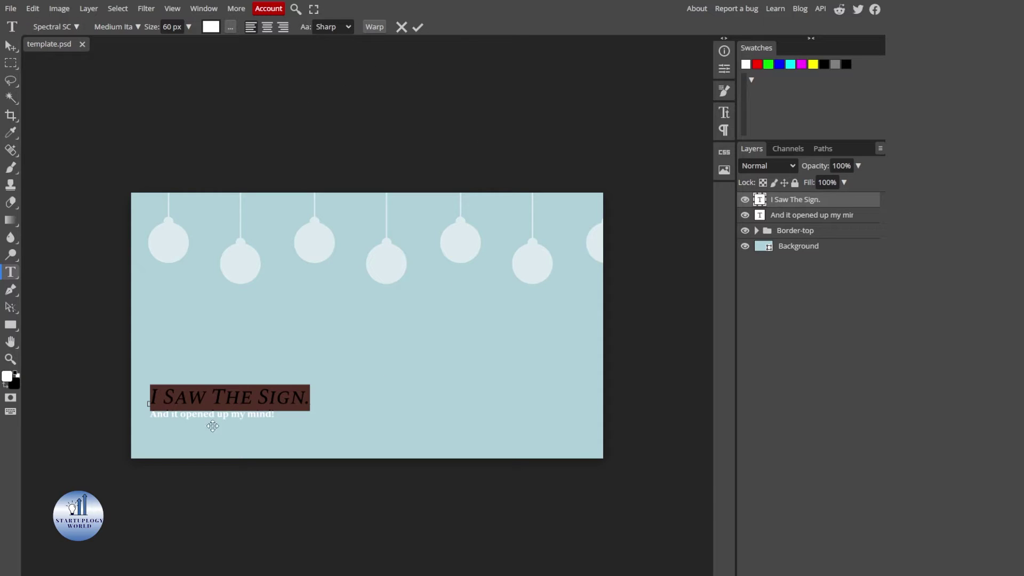
left_click(724, 117)
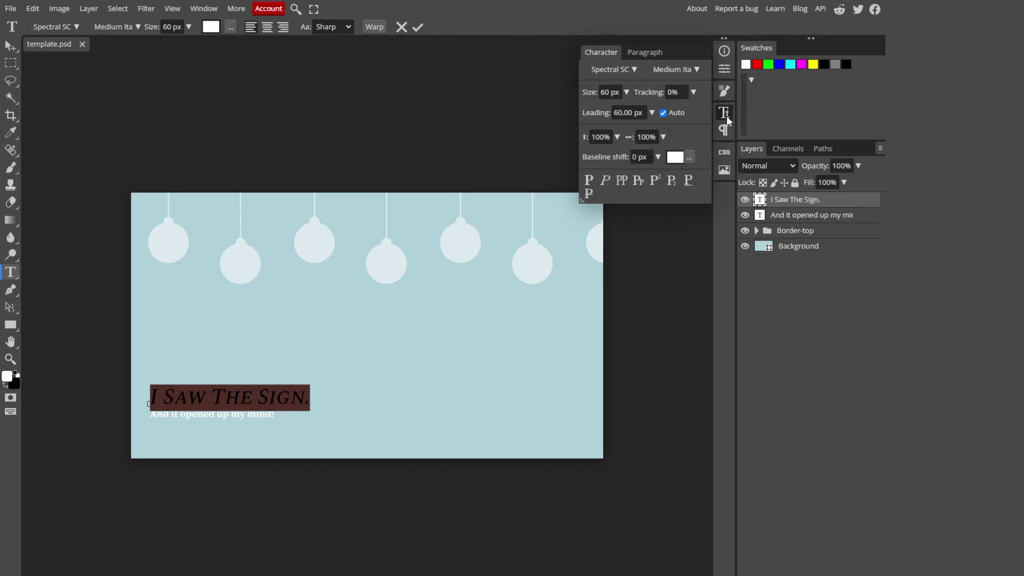
left_click(731, 111)
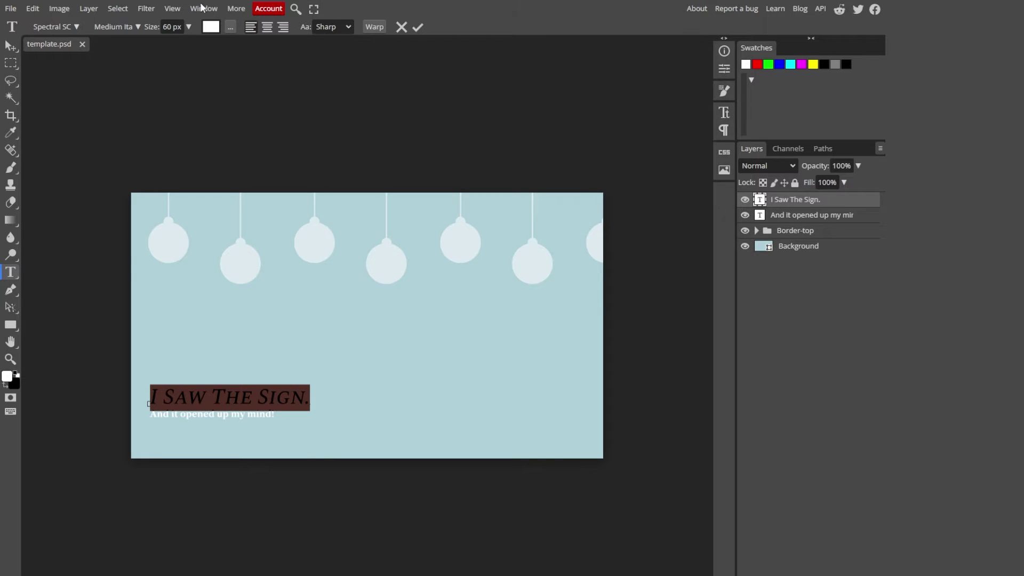
left_click(204, 9)
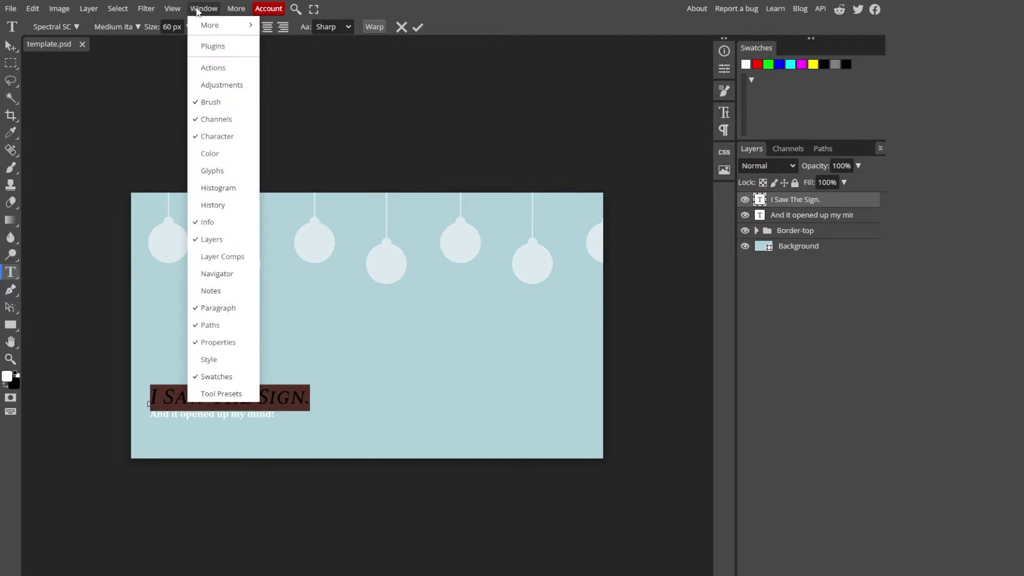
left_click(217, 137)
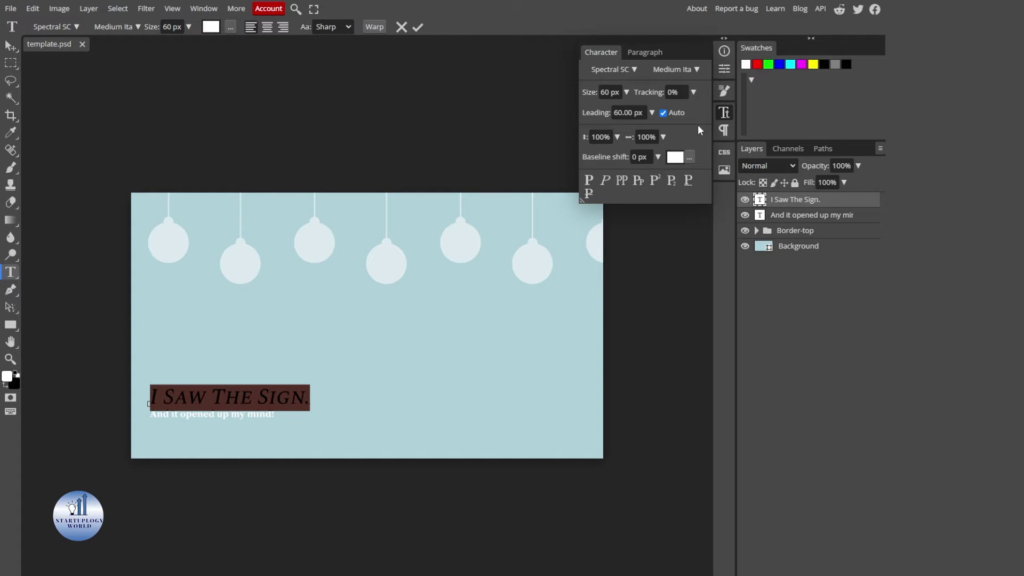
Step: Try Spilt Ink on the headline, then Tienne on the word 'The'
left_click(634, 70)
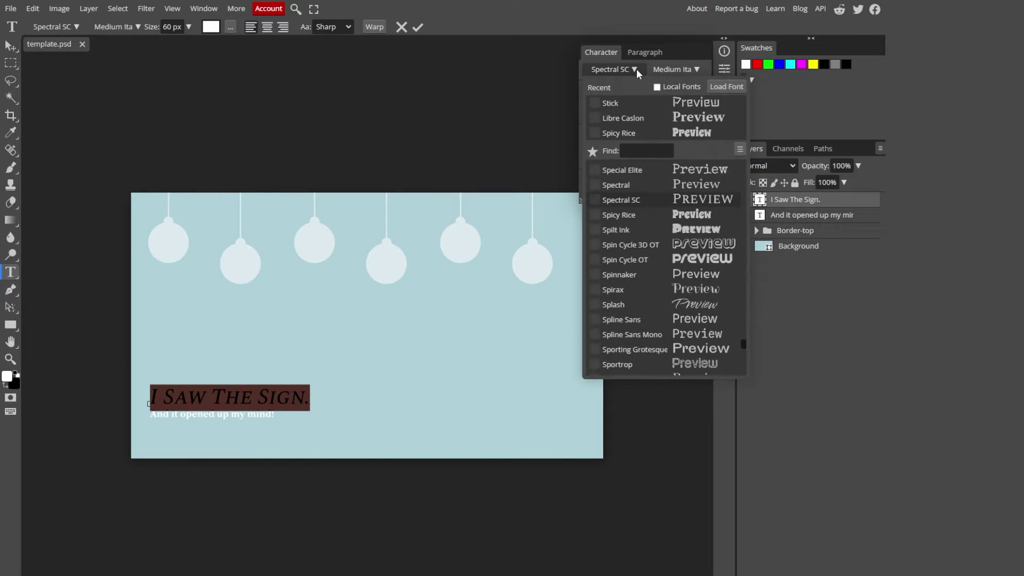
left_click(656, 145)
left_click(630, 228)
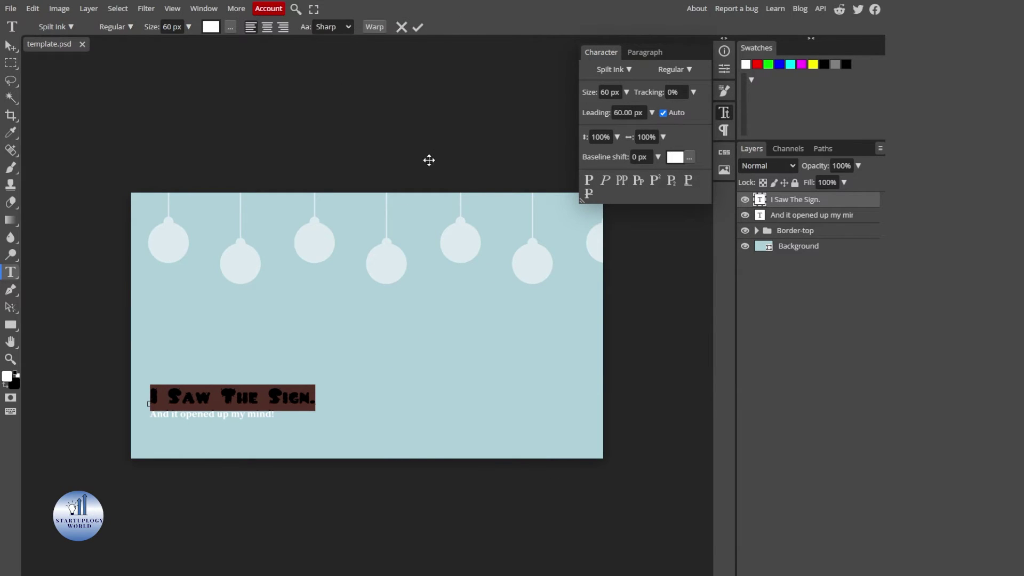
left_click(221, 397)
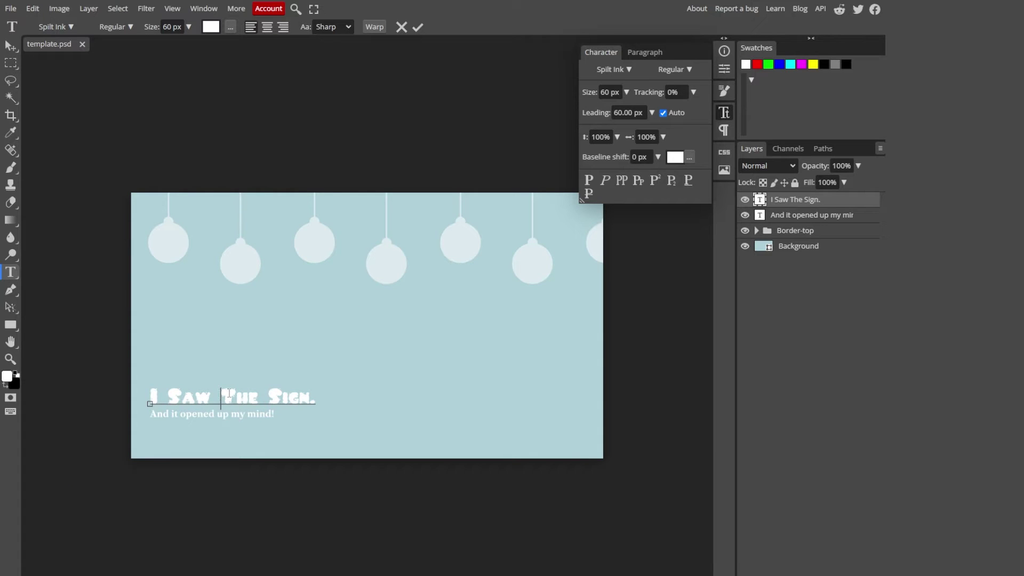
double_click(229, 393)
left_click(629, 70)
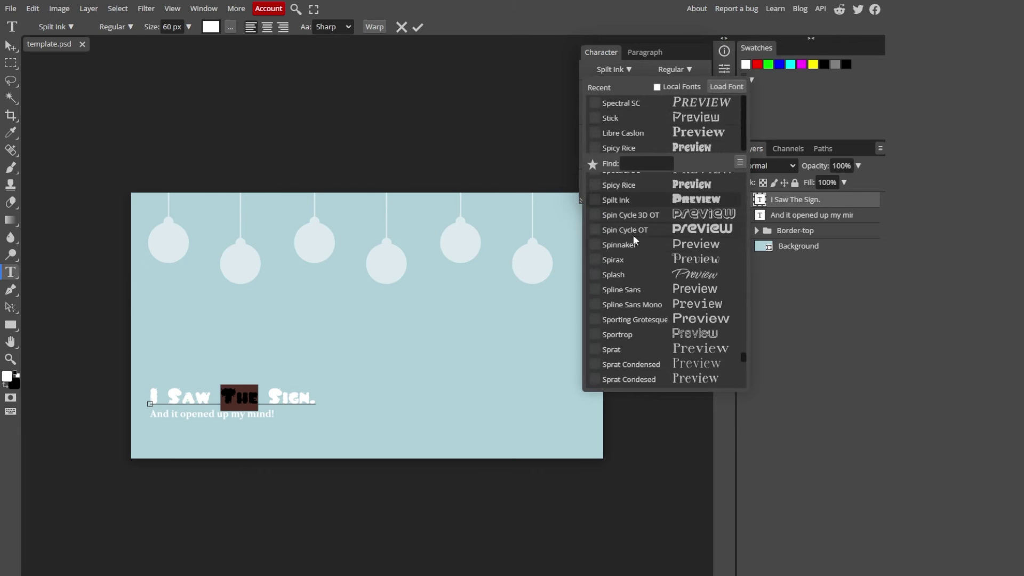
scroll(677, 209, "down", 10)
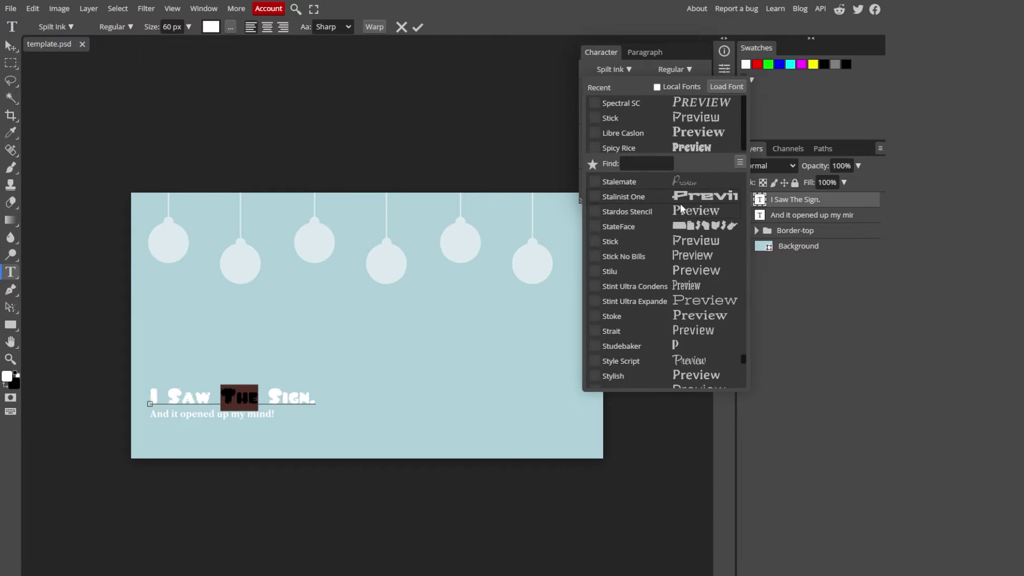
left_click(654, 206)
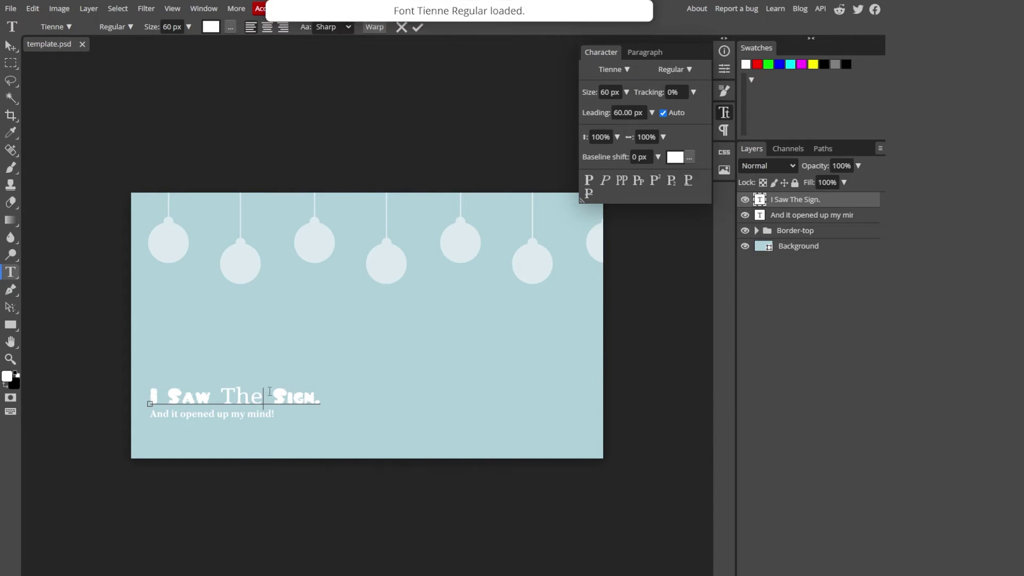
Step: Try Sofadi One on the word 'Sign.' and finish the text edit
left_click_drag(272, 394, 319, 389)
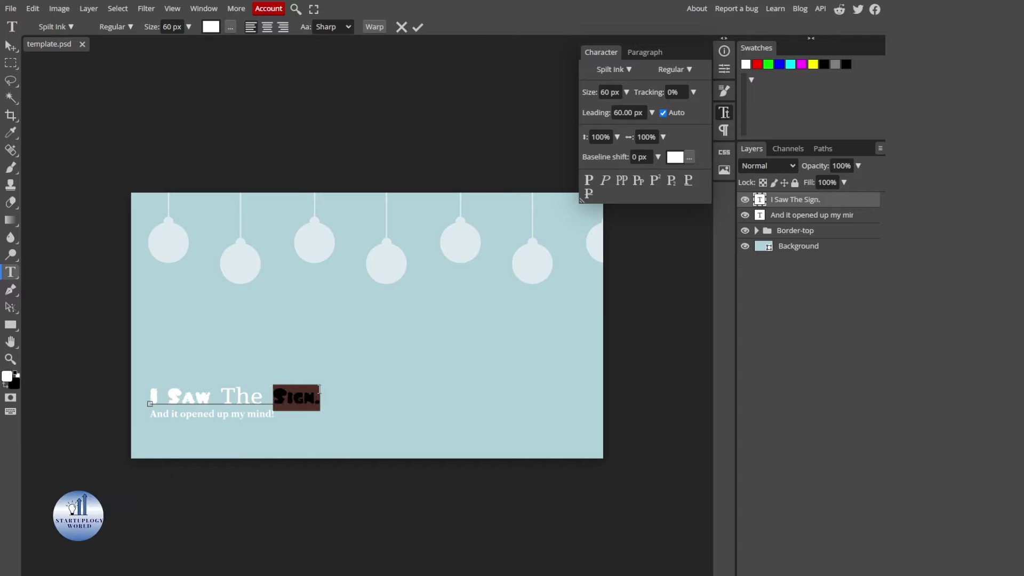
left_click(629, 69)
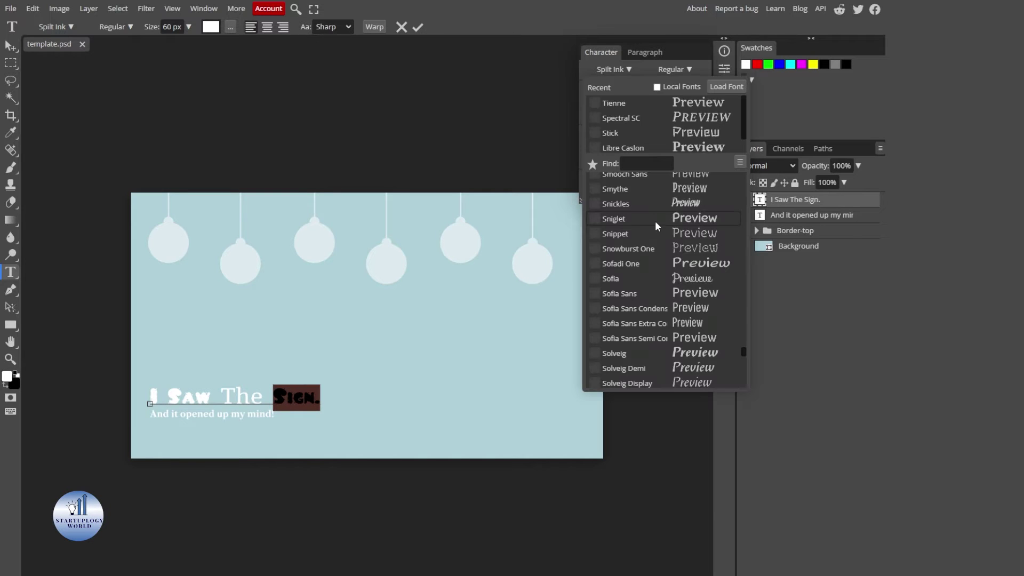
left_click(656, 264)
left_click(211, 397)
key("Right")
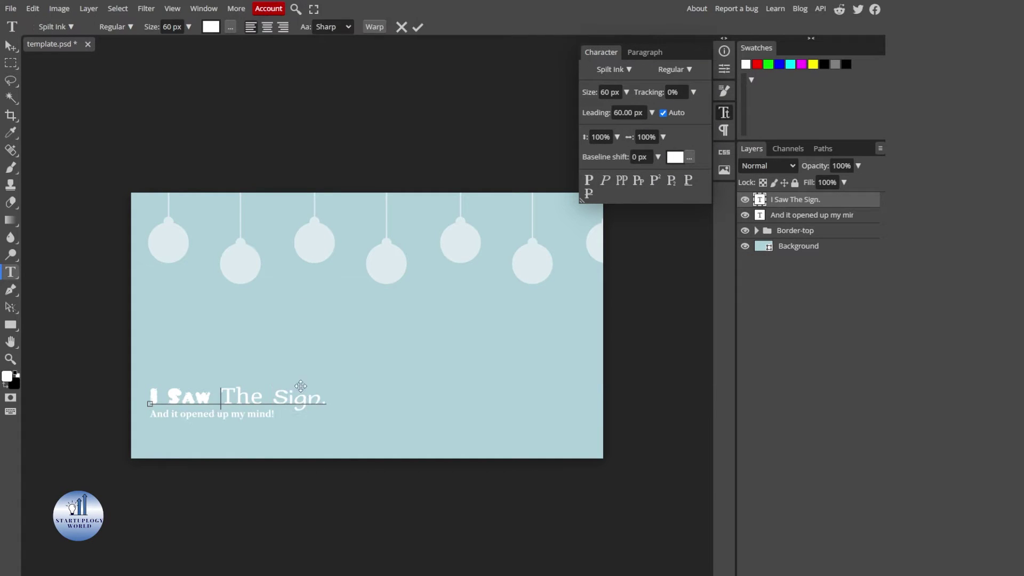
left_click(7, 45)
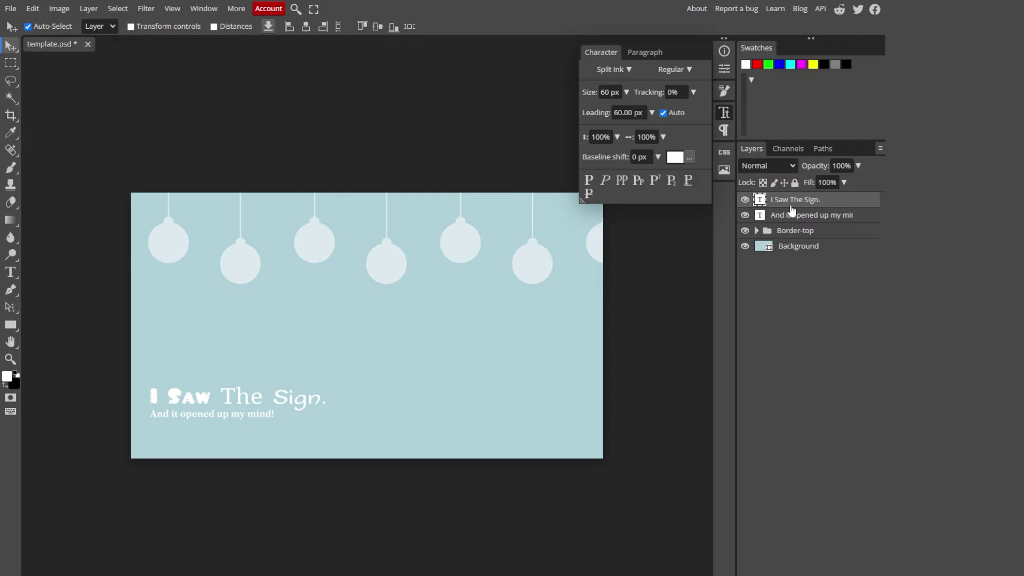
Step: Set the whole headline in Stardos Stencil Regular
left_click(625, 68)
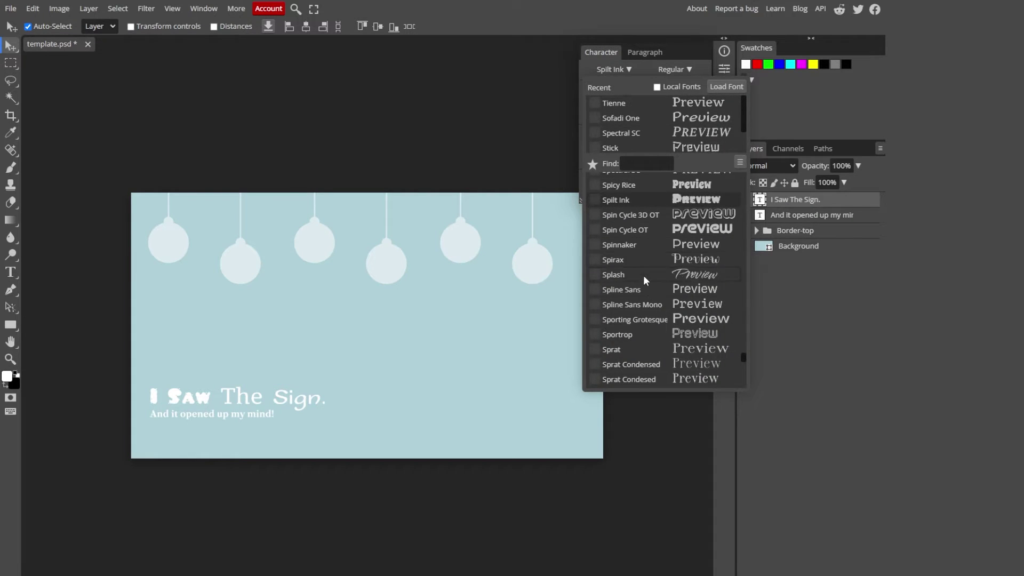
scroll(694, 317, "down", 5)
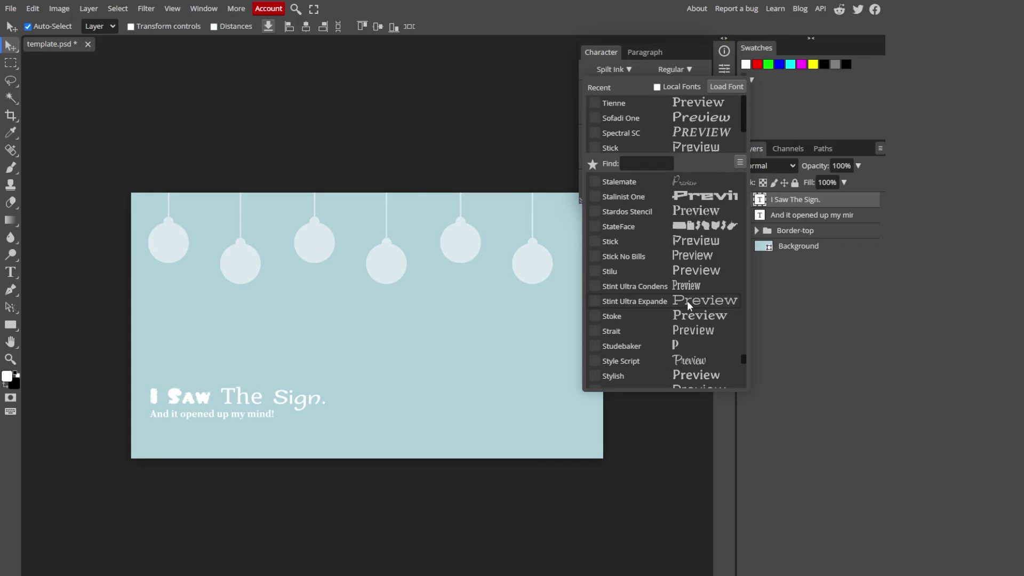
left_click(688, 210)
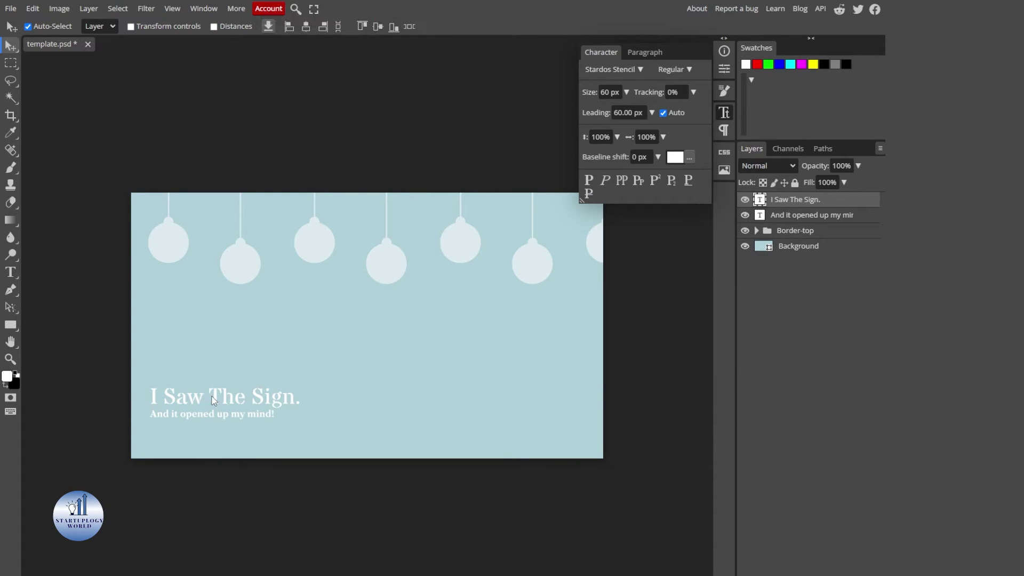
Step: Enlarge 'Sign' with the size slider, then step it down through 108 and 96 to 77 px
left_click(608, 95)
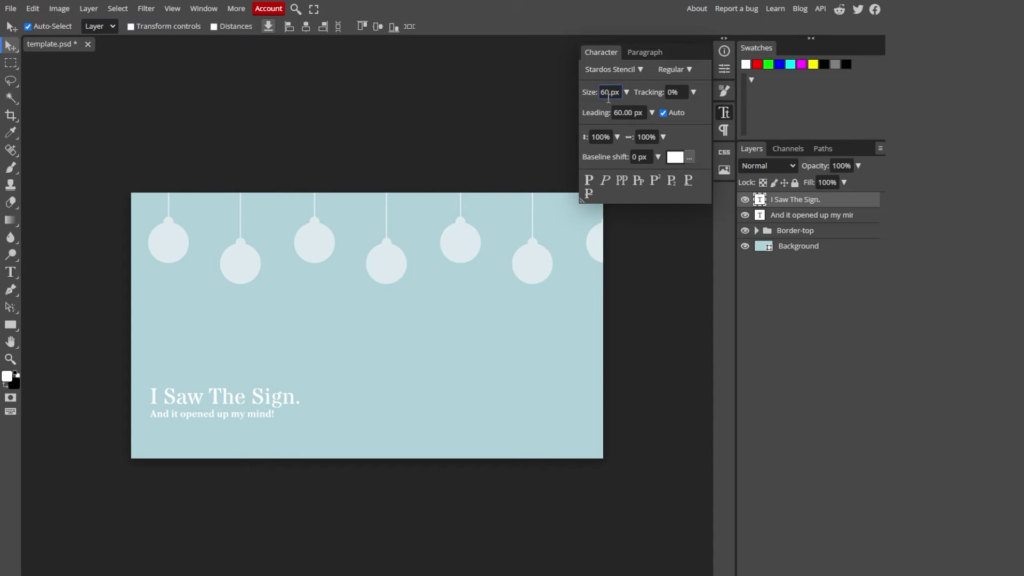
left_click(10, 272)
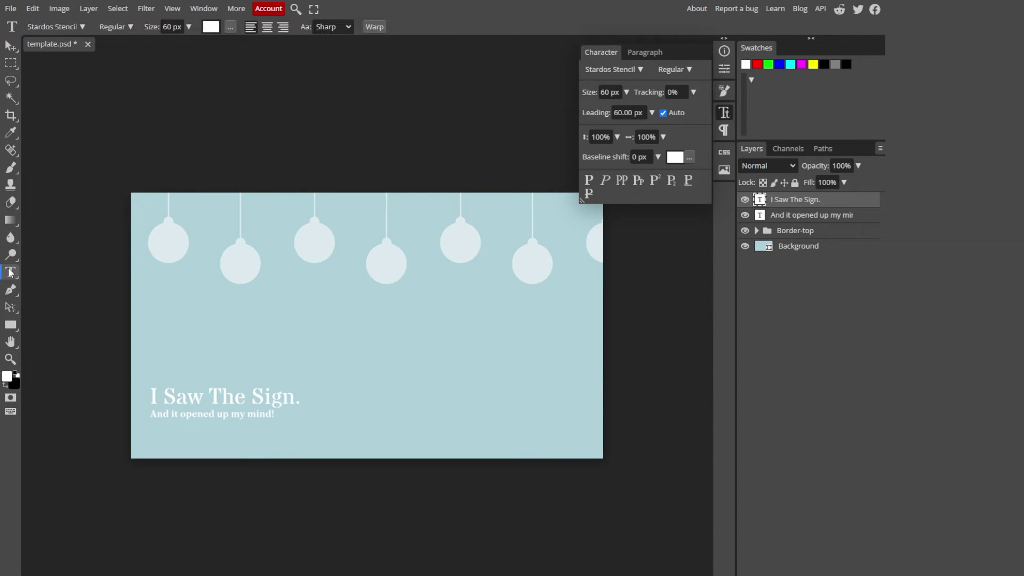
left_click(251, 397)
left_click_drag(252, 397, 295, 397)
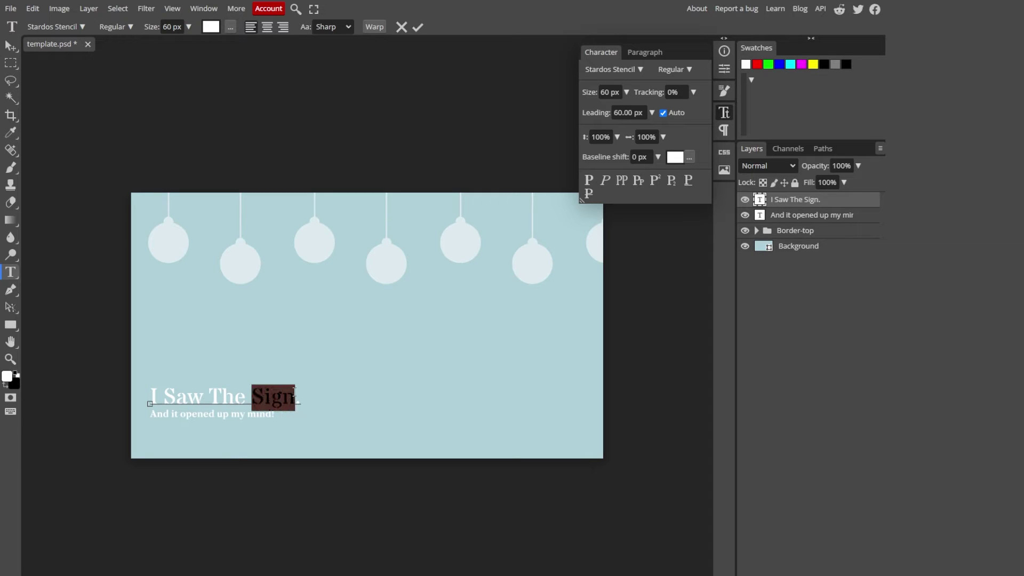
left_click(622, 92)
left_click(627, 93)
left_click_drag(616, 109, 621, 107)
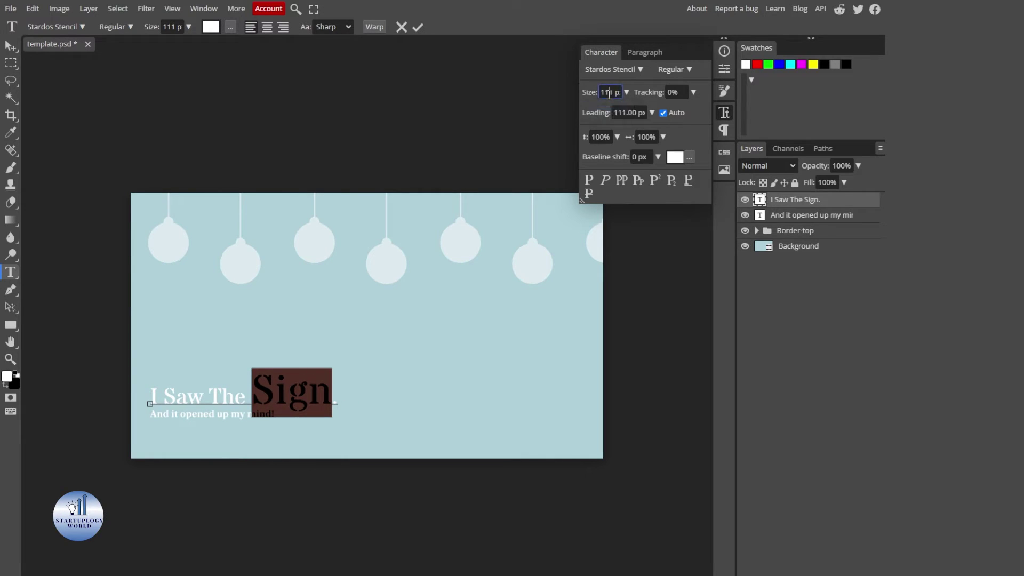
key("Down")
key("Down")
key("Down")
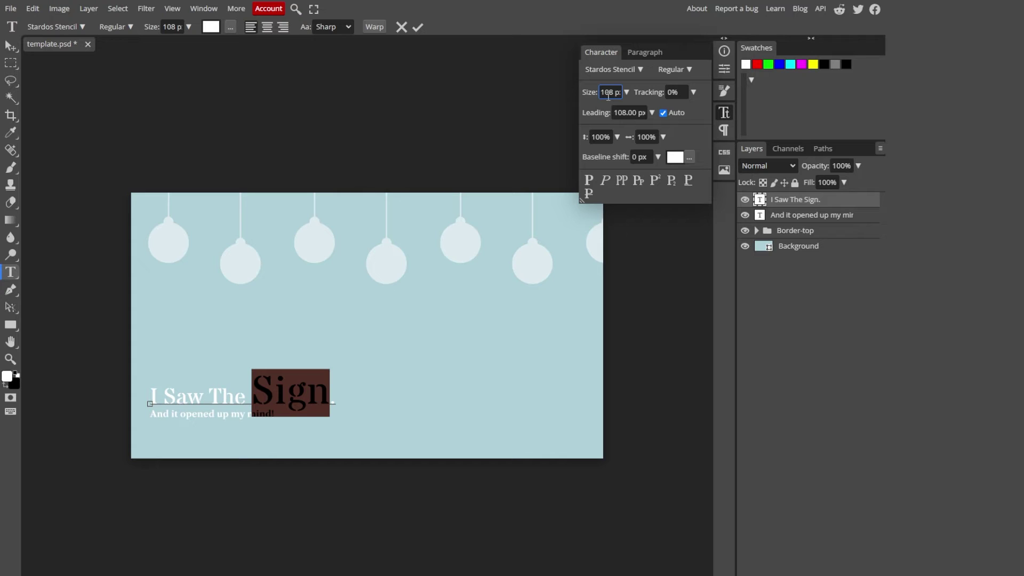
key("Down")
key("Down")
key("Down")
key("Down")
key("Down")
key("Down")
key("Down")
key("Down")
key("Down")
key("Down")
key("Down")
key("Down")
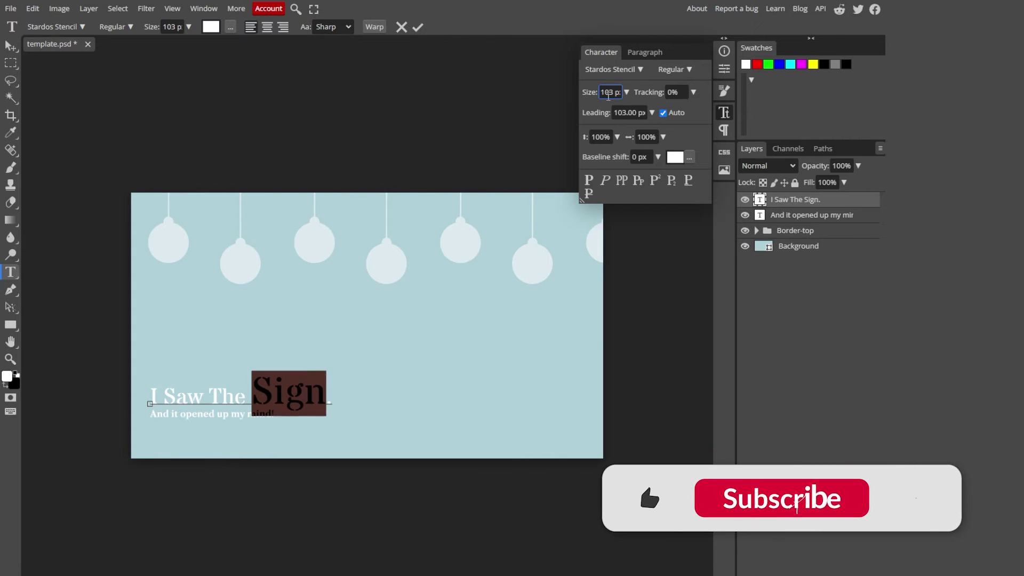
key("Down")
key("Down")
key("Down")
key("Down")
key("Down")
key("Down")
key("Down")
key("Down")
key("Down")
key("Down")
key("Down")
key("Down")
key("Down")
key("Down")
key("Down")
key("Down")
key("Down")
key("Down")
key("Down")
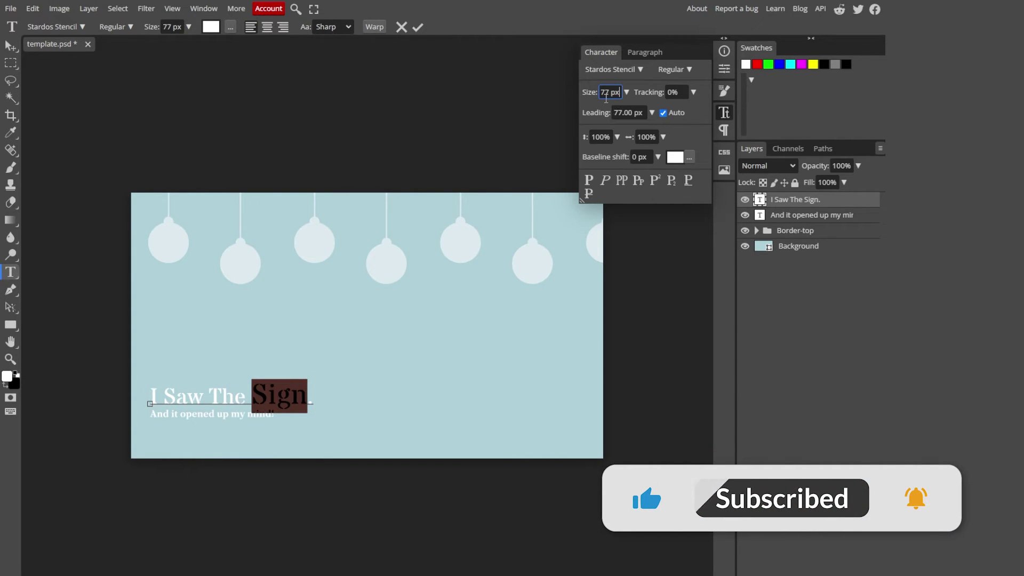
left_click(209, 398)
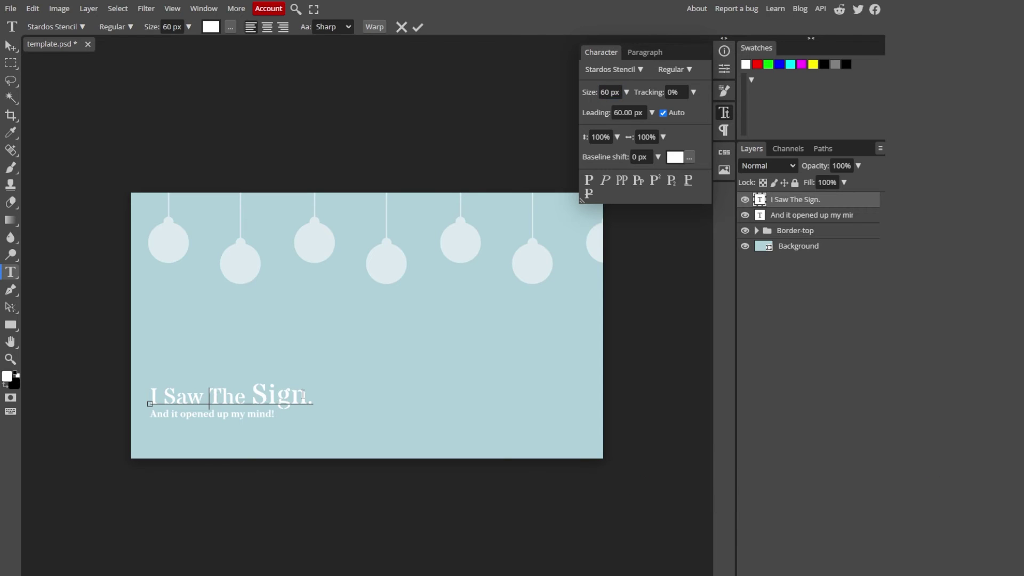
Step: Set the entire headline to a uniform 71 px
triple_click(258, 384)
left_click(626, 92)
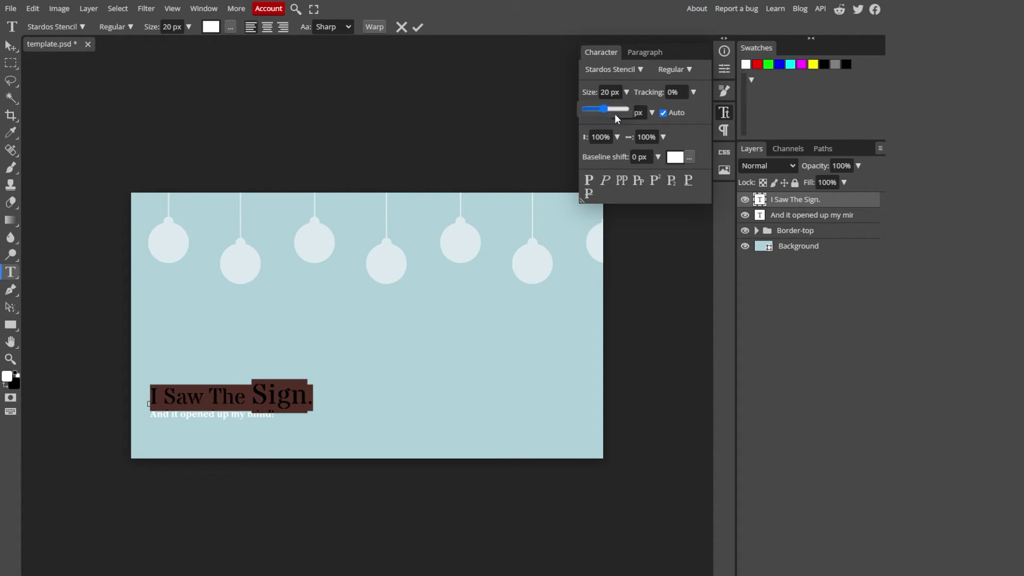
mouse_move(614, 114)
left_mouse_down()
mouse_move(603, 108)
mouse_move(615, 110)
left_mouse_up()
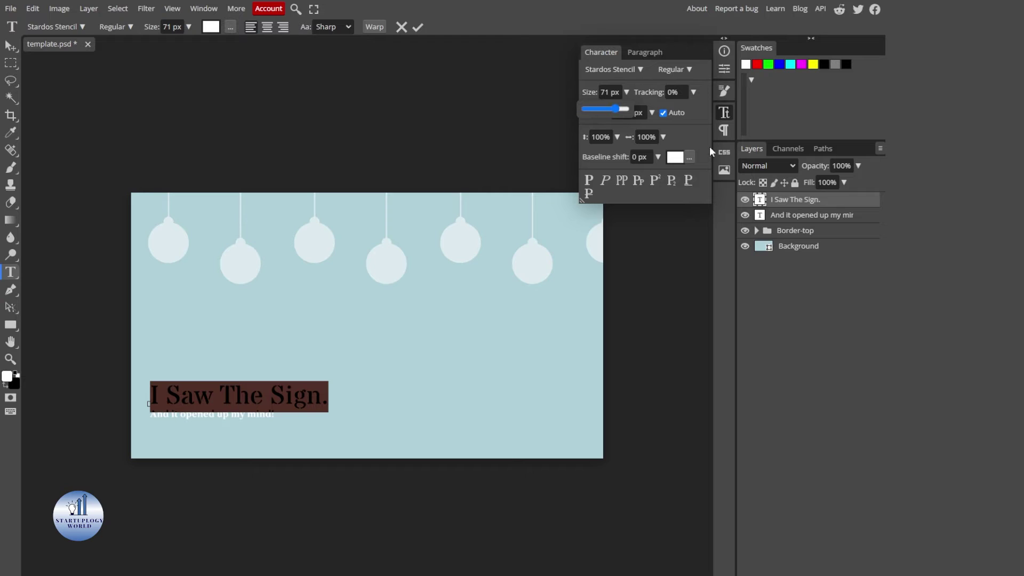
Step: Enlarge the subtitle layer's font size to 27 px
left_click(793, 216)
left_click(9, 47)
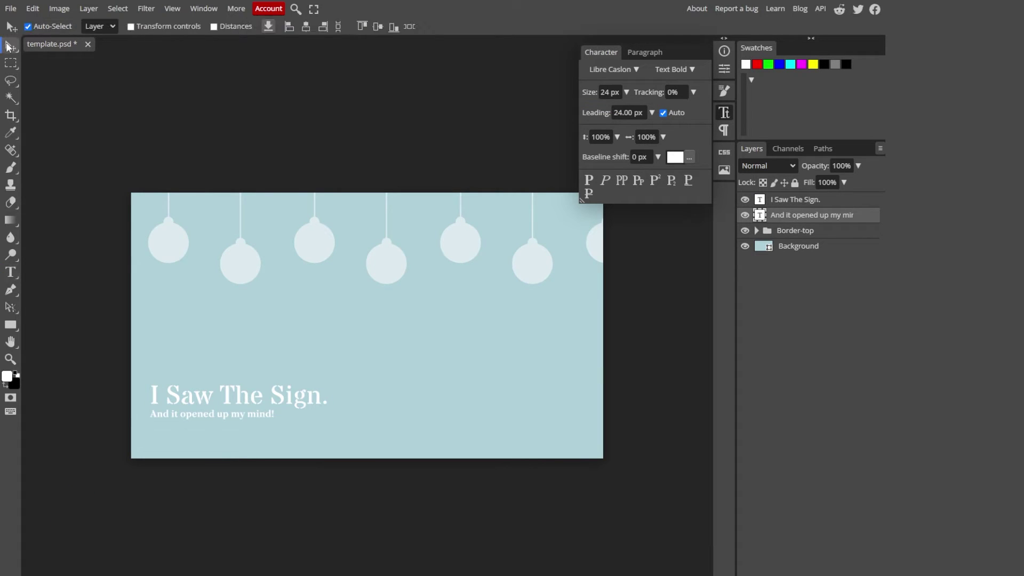
left_click(609, 93)
key("Up")
key("Up")
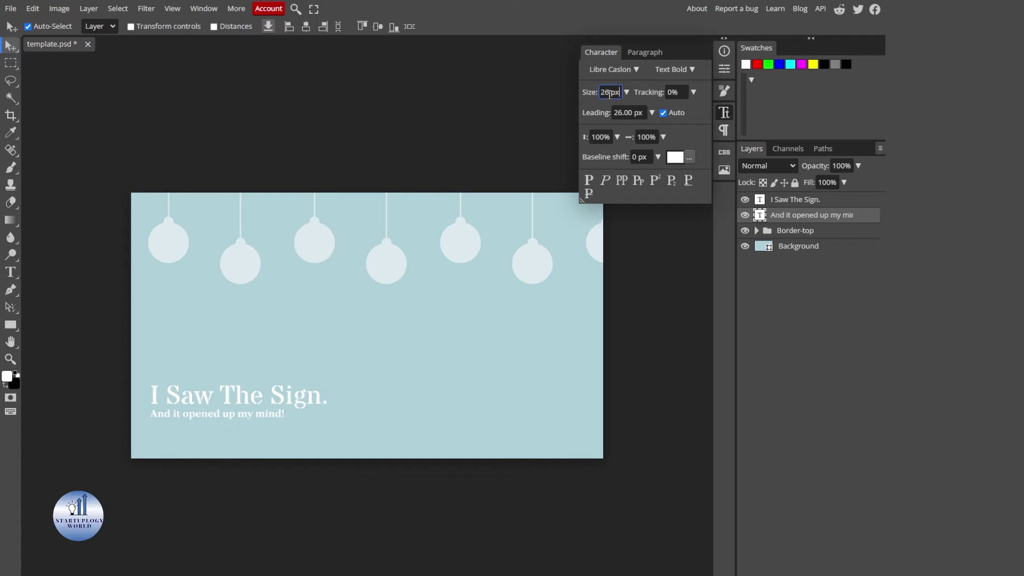
key("Up")
key("Up")
key("Up")
key("Up")
key("Up")
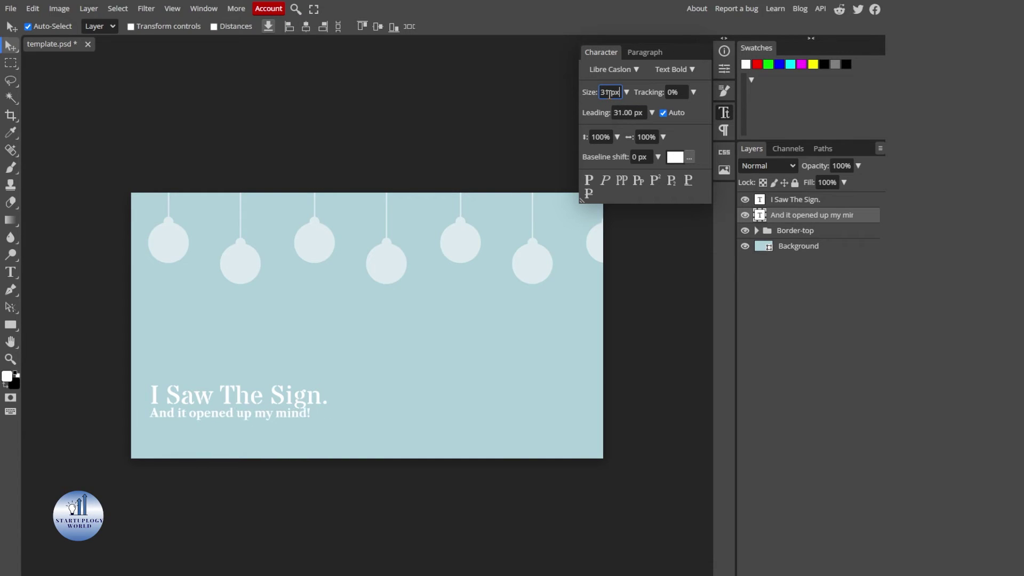
key("Down")
key("Down")
key("Down")
key("Down")
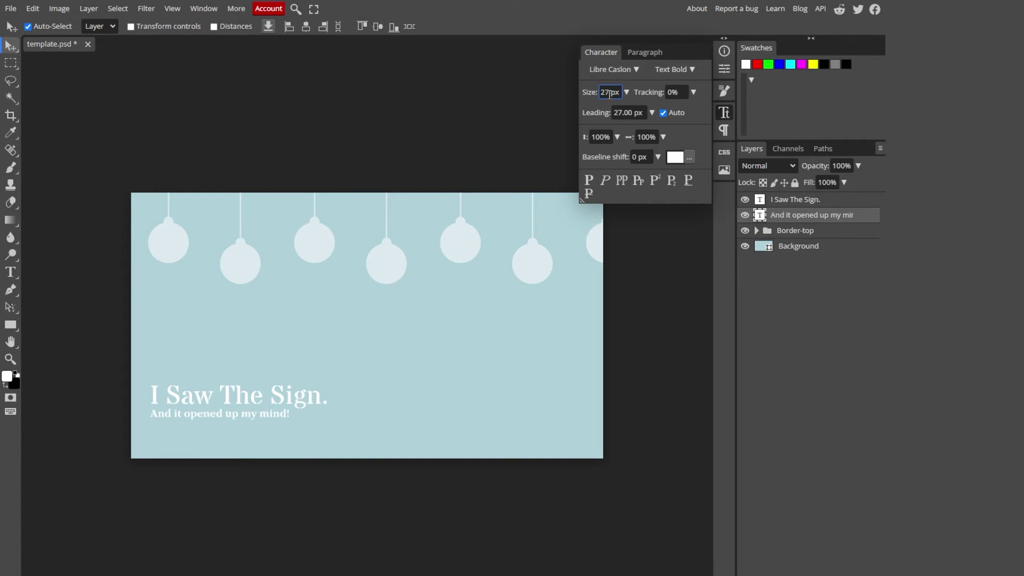
left_click(802, 202)
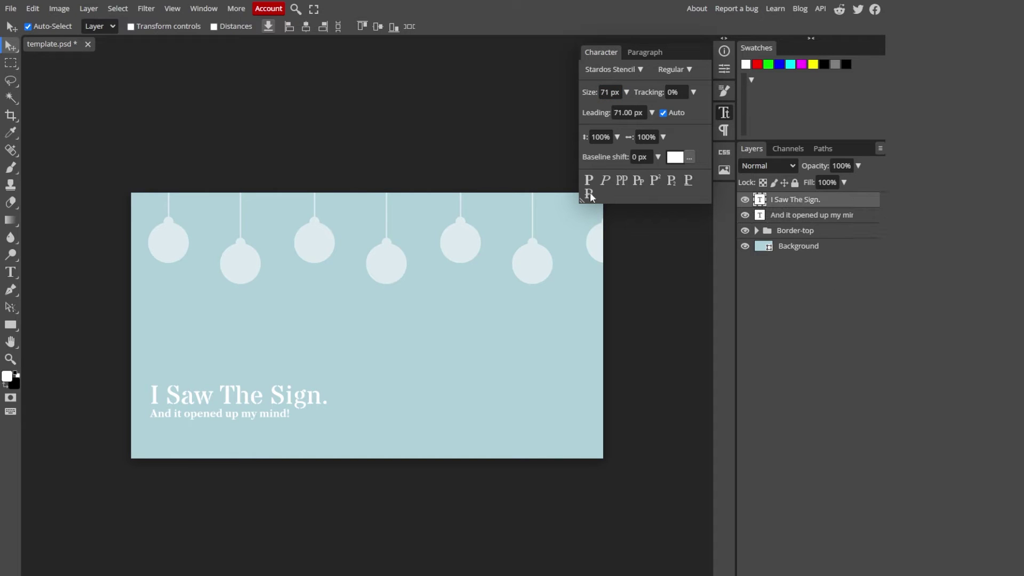
Step: Widen the tracking of 'The', entering 15 and spreading it with the slider
left_click(670, 93)
left_click(9, 271)
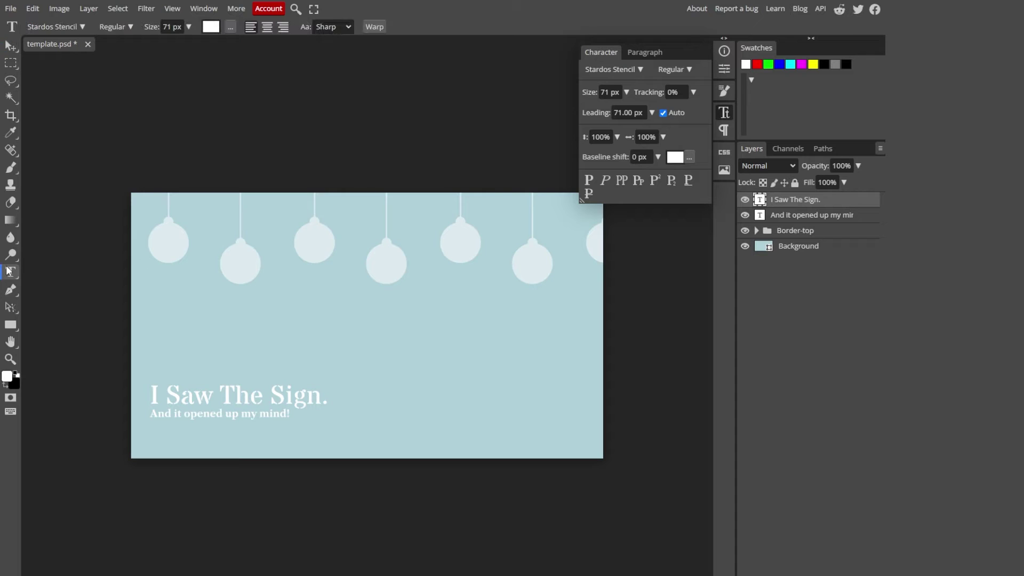
left_click_drag(219, 393, 264, 389)
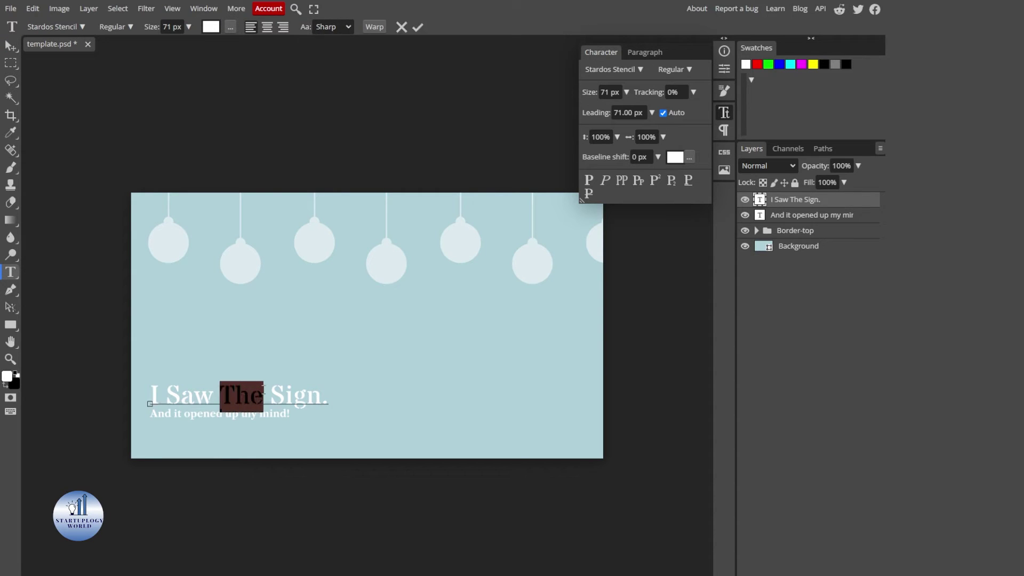
left_click(676, 92)
type("15")
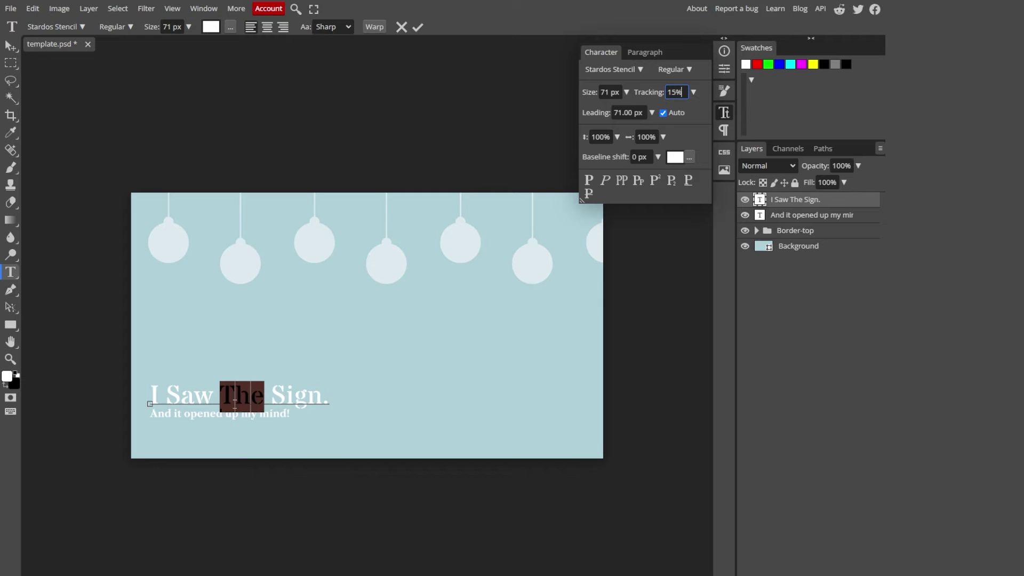
left_click(651, 113)
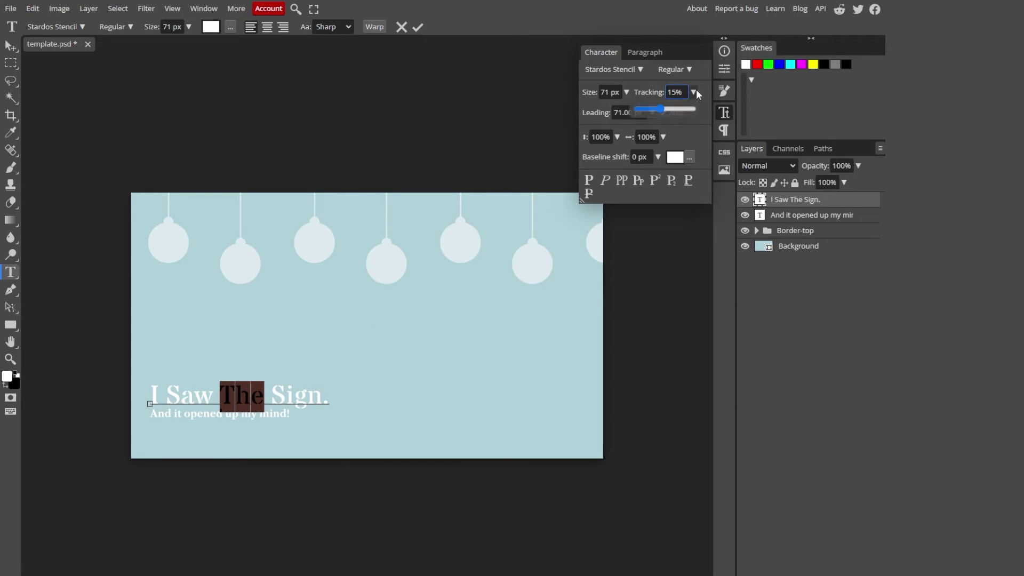
left_click_drag(658, 109, 677, 110)
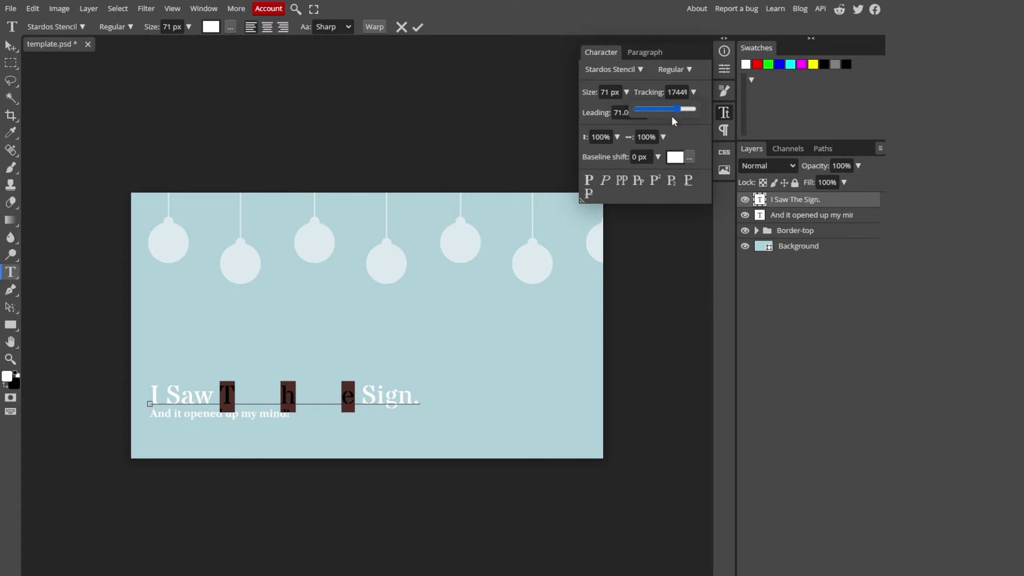
left_click(281, 395)
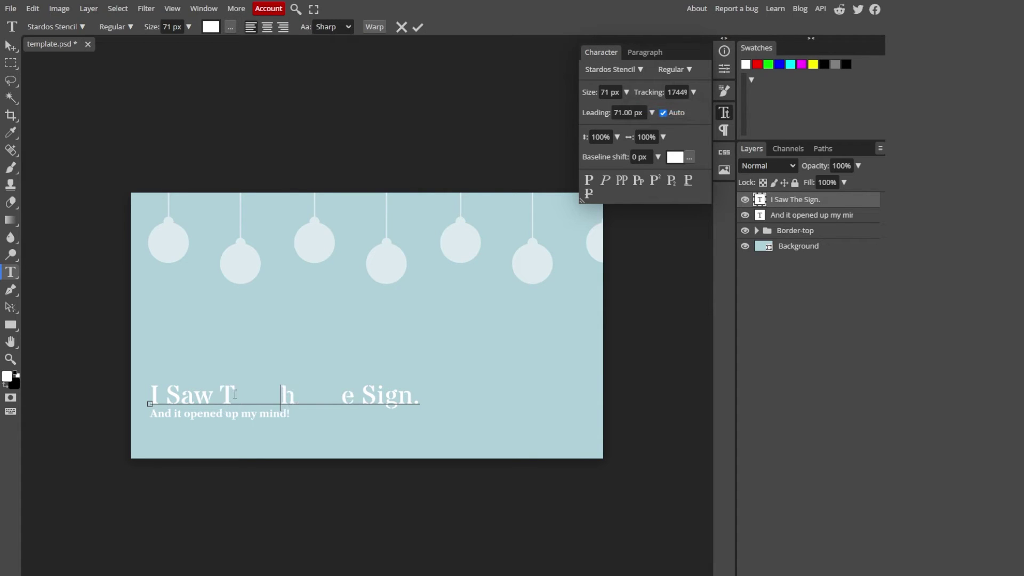
Step: Widen the tracking of 'Saw', entering 12 then sliding it to 324%
left_click_drag(166, 393, 216, 395)
left_click(675, 93)
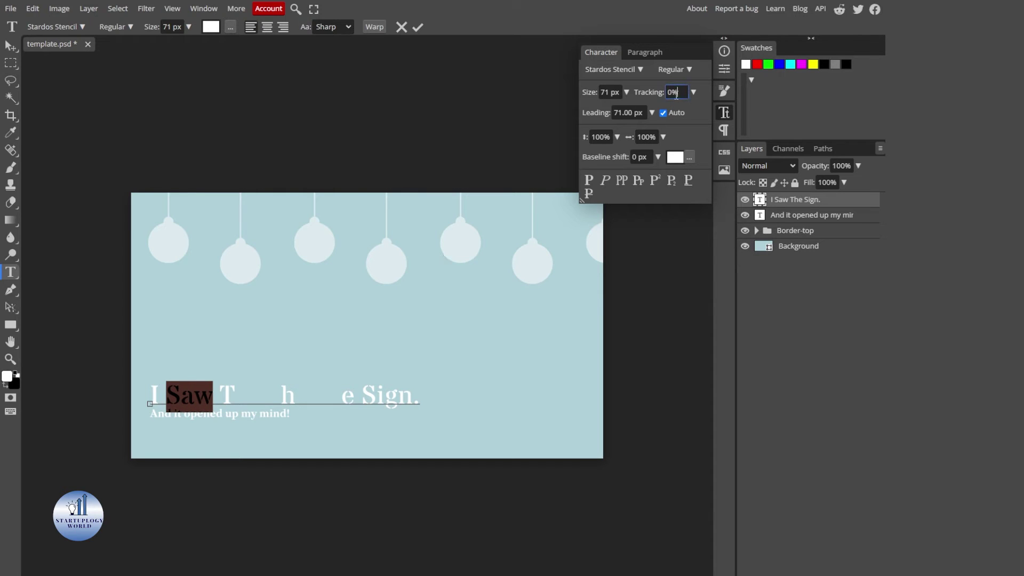
type("12")
left_click(693, 92)
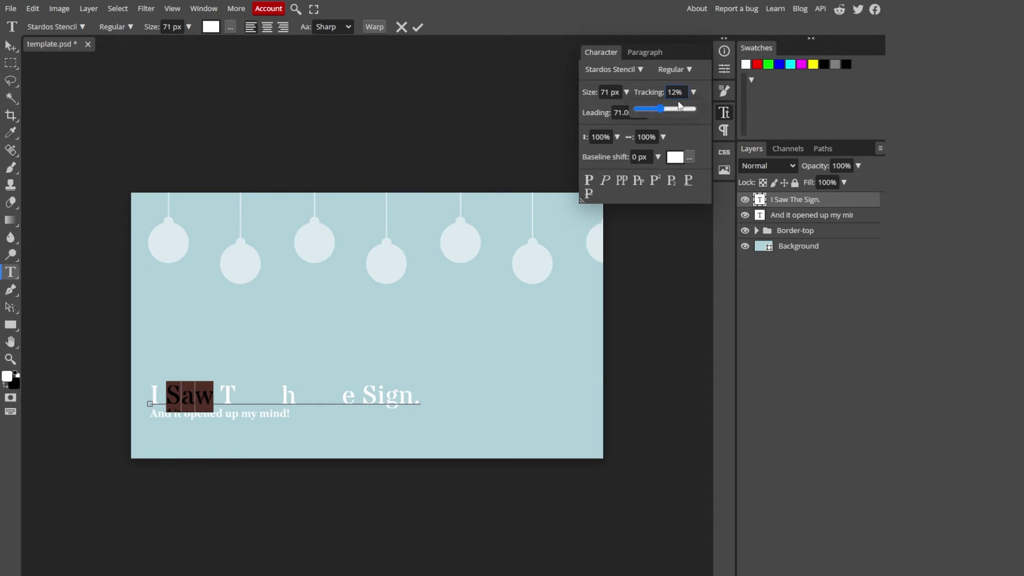
mouse_move(661, 112)
left_mouse_down()
mouse_move(670, 112)
mouse_move(649, 114)
mouse_move(665, 114)
left_mouse_up()
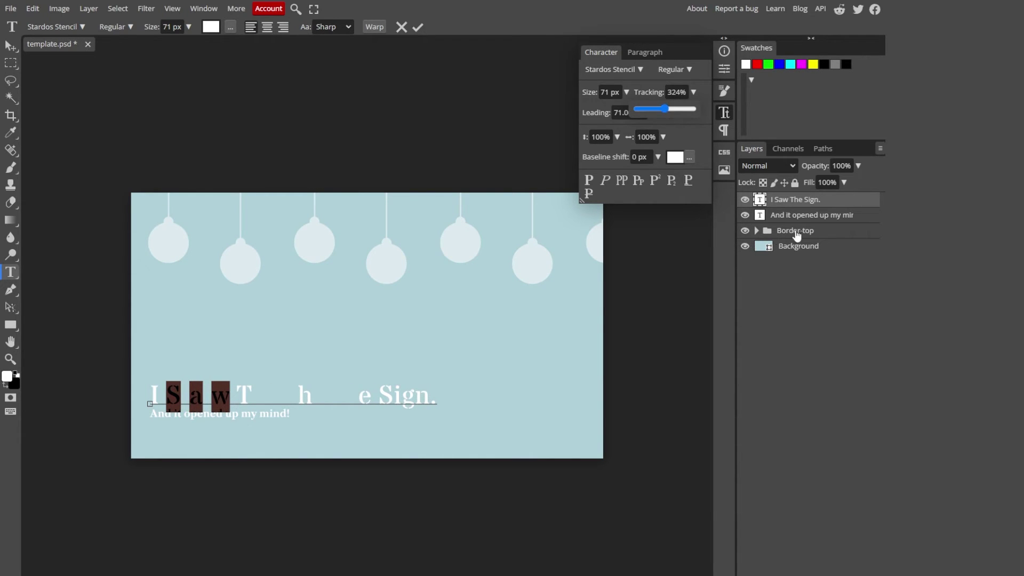
left_click(798, 216)
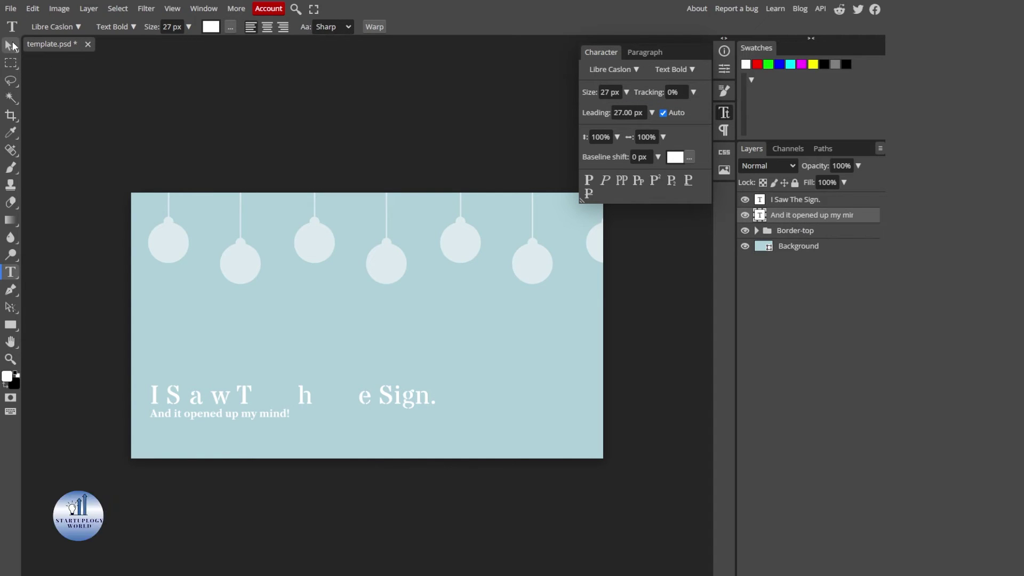
Step: Try the tracking slider on the subtitle, leaving it at normal spacing
left_click(12, 46)
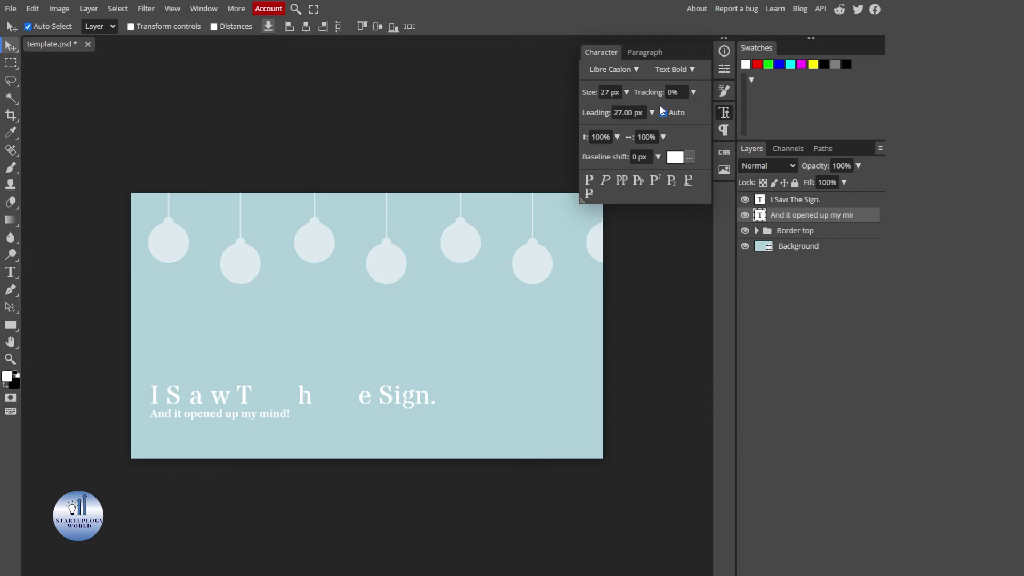
left_click(677, 94)
left_click(694, 92)
left_click_drag(681, 110, 670, 111)
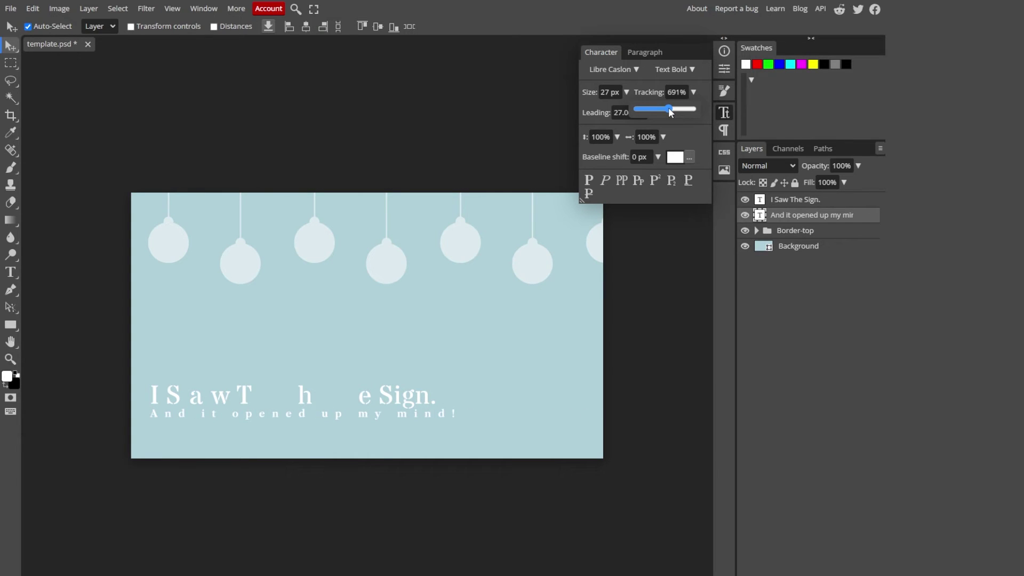
left_click(818, 221)
Step: Reset the headline layer's tracking to 0%
left_click(368, 394)
left_click(676, 91)
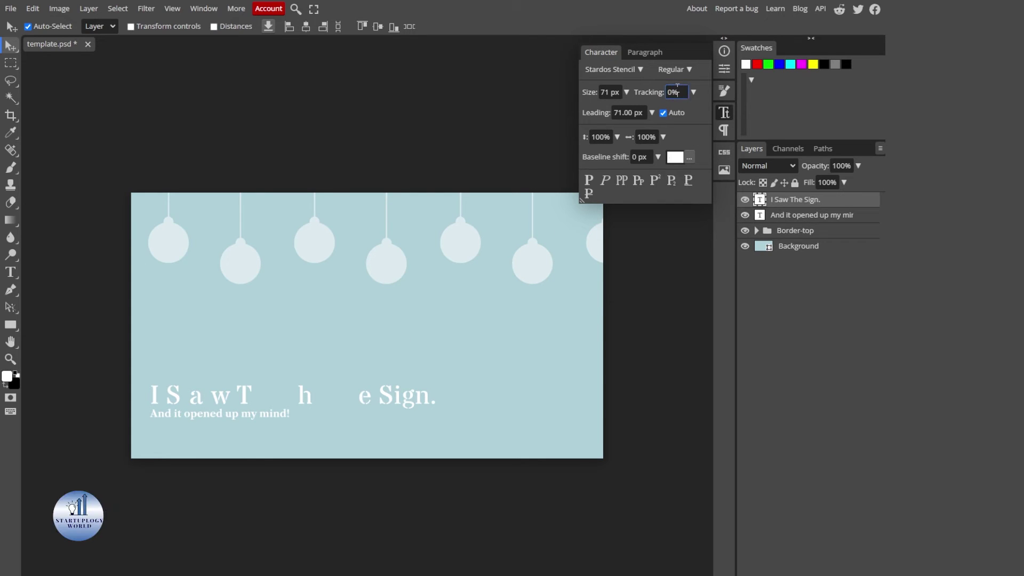
type("1")
key("Return")
type("0")
key("Return")
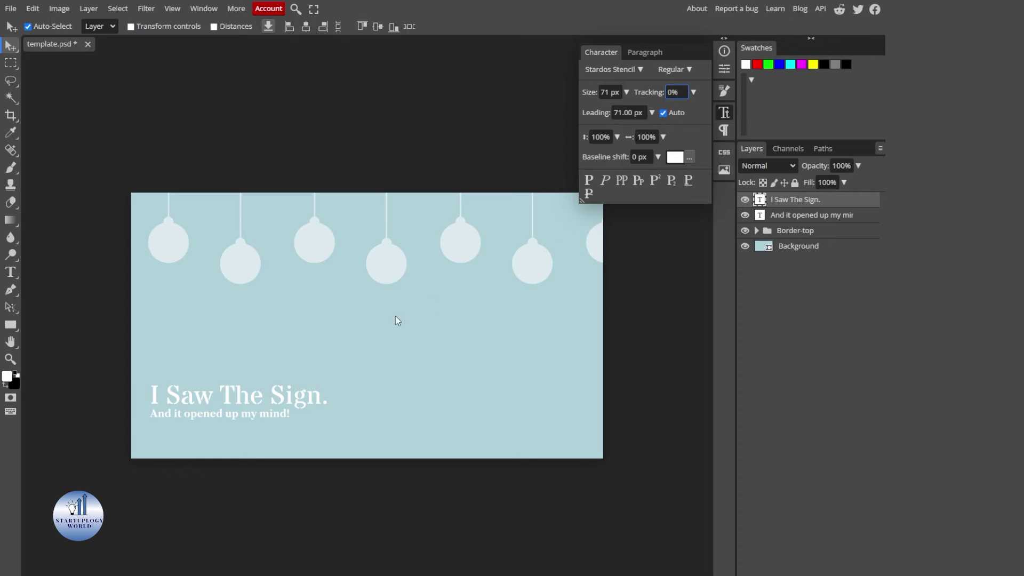
left_click(267, 165)
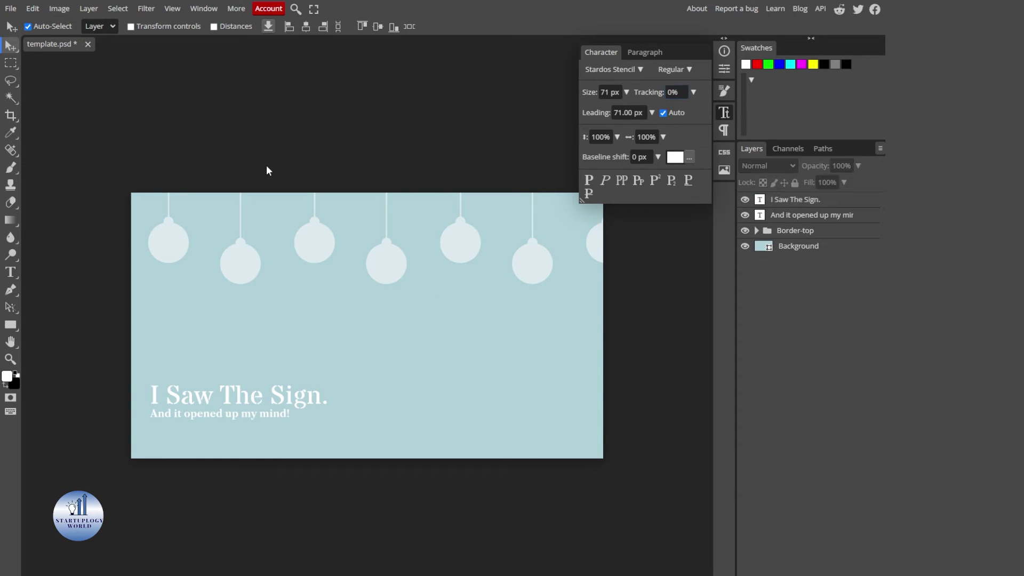
left_click(250, 391)
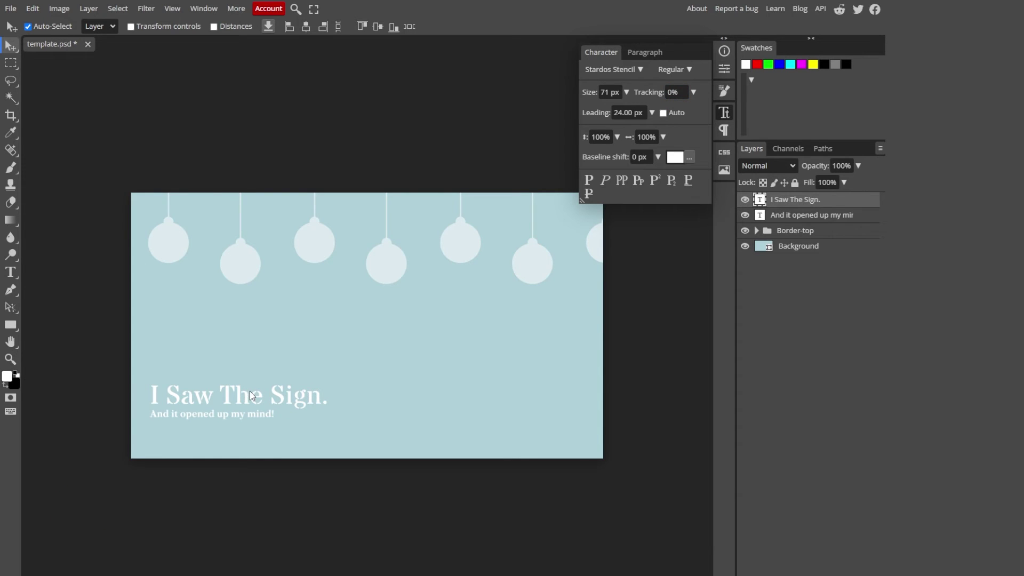
Step: Turn on auto leading and change the headline colour from white to dark red
left_click(663, 113)
left_click(675, 157)
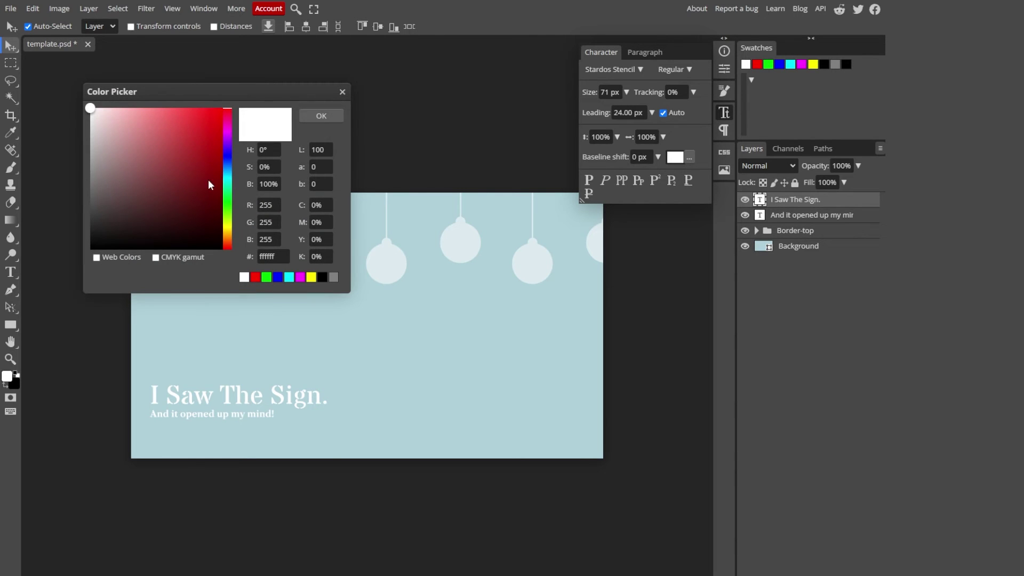
left_click_drag(208, 180, 231, 268)
mouse_move(176, 213)
left_mouse_down()
mouse_move(133, 224)
mouse_move(182, 169)
mouse_move(128, 187)
mouse_move(114, 219)
mouse_move(131, 235)
mouse_move(144, 223)
mouse_move(187, 127)
mouse_move(203, 126)
mouse_move(218, 171)
left_mouse_up()
left_click(328, 118)
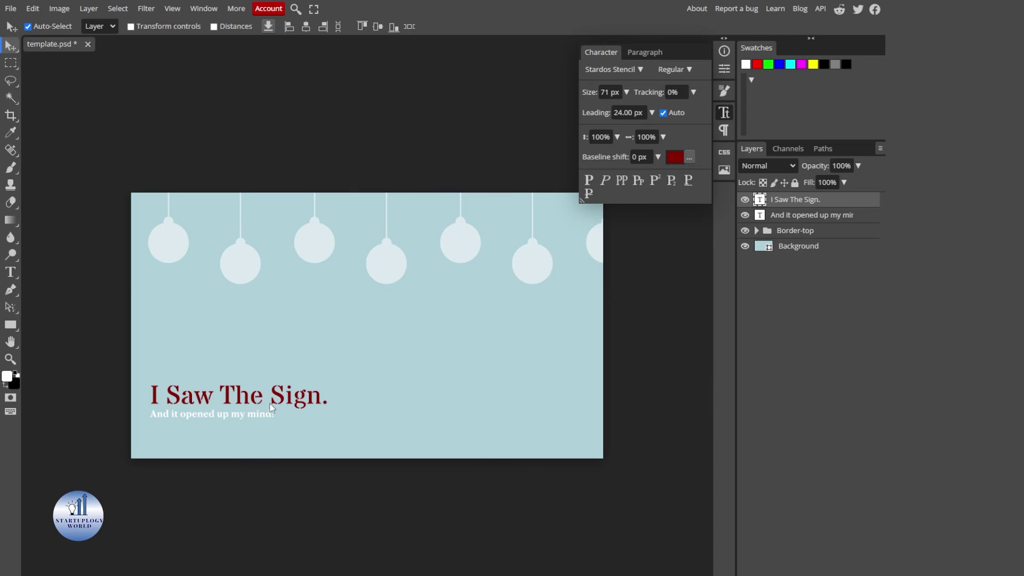
Step: Make the word 'The' black, keep 'I Saw' and 'Sign.' dark red, and commit
key("t")
left_click(223, 393)
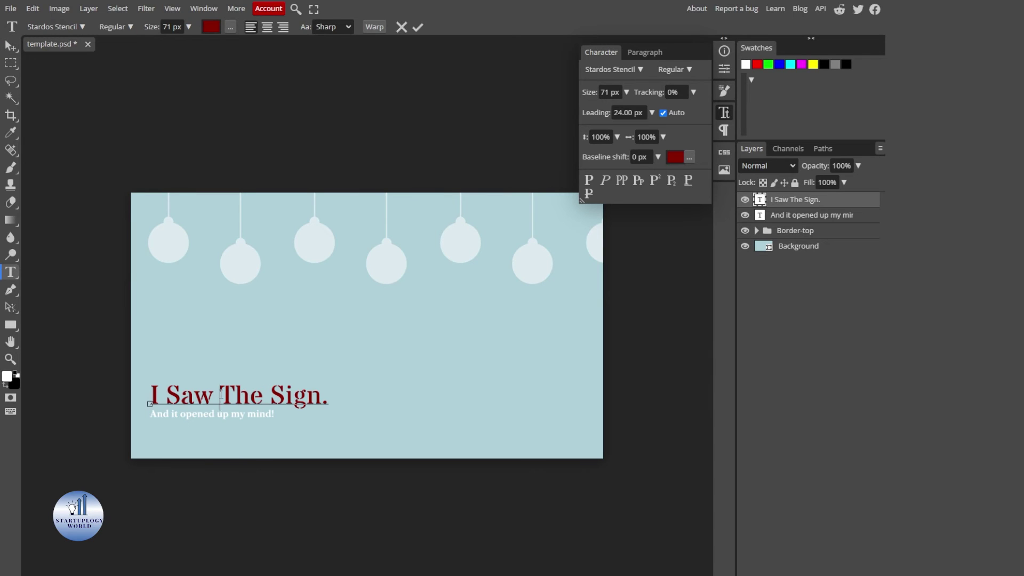
left_click_drag(220, 395, 263, 395)
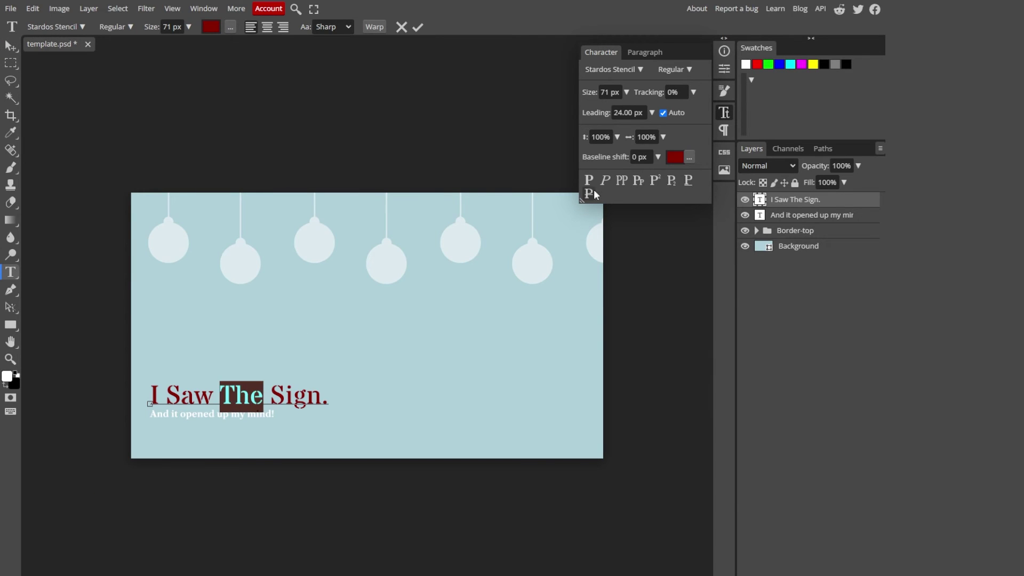
left_click(675, 157)
left_click(94, 247)
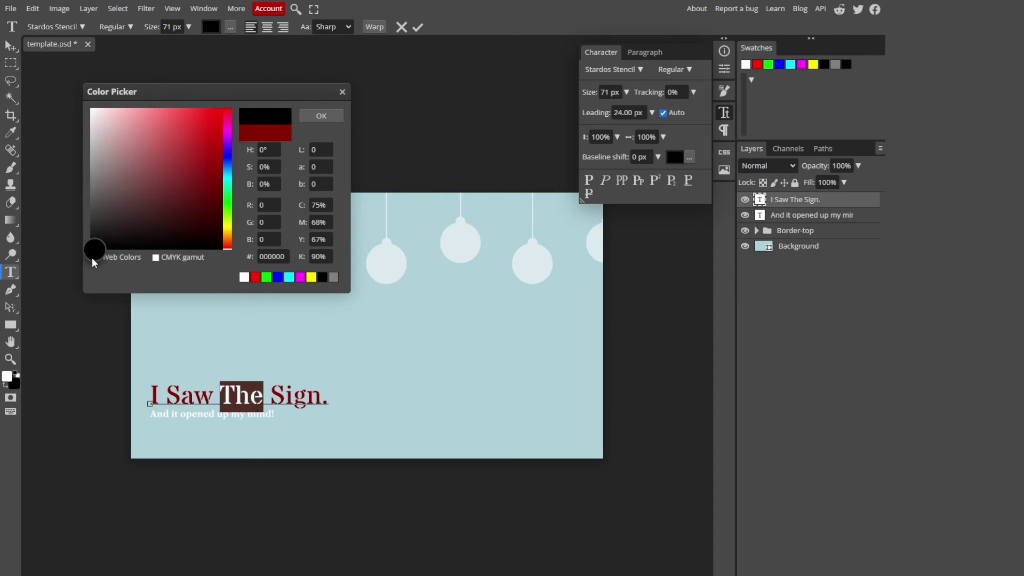
left_click(321, 115)
left_click(213, 395)
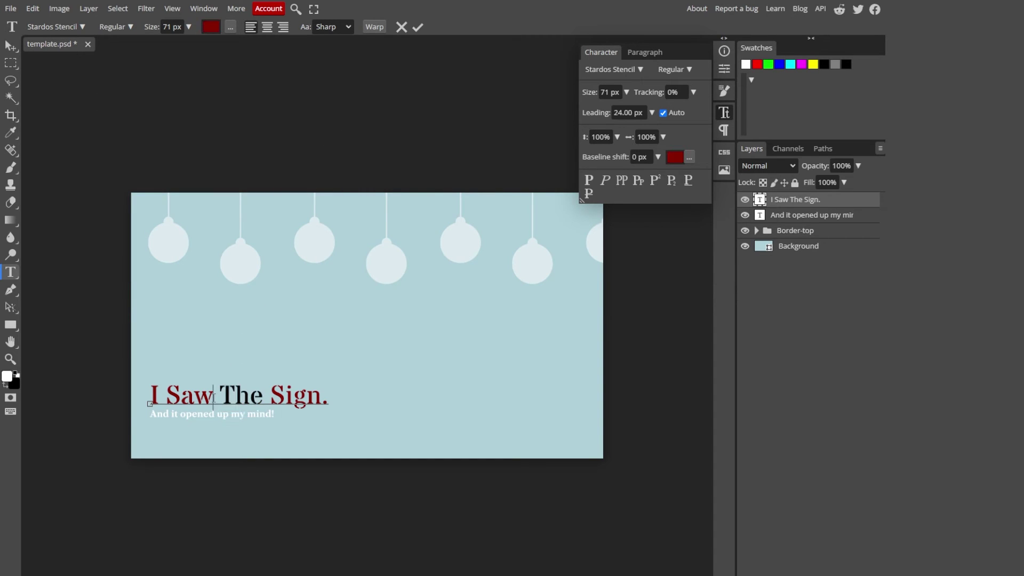
left_click(269, 395)
left_click(418, 27)
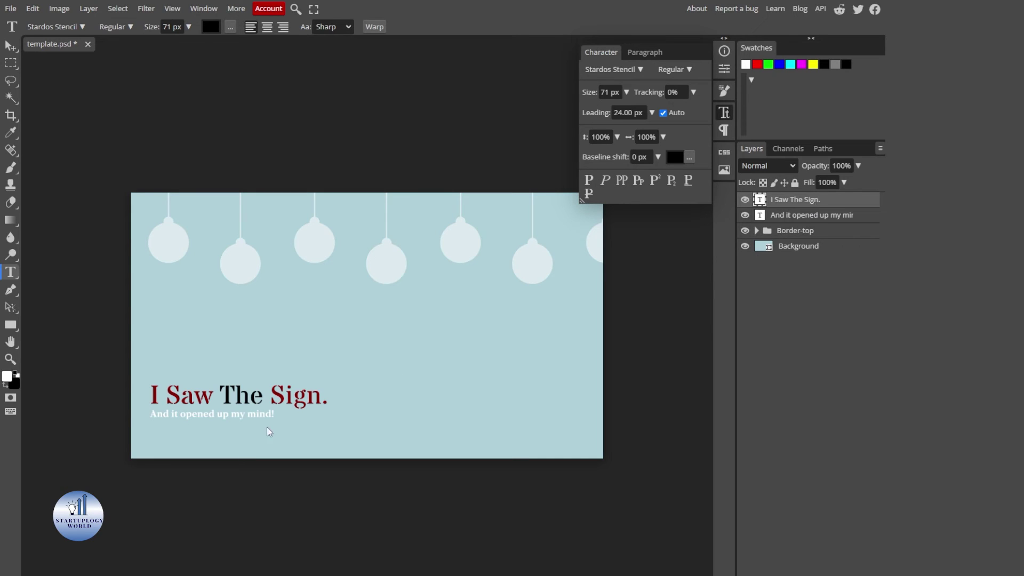
left_click(11, 51)
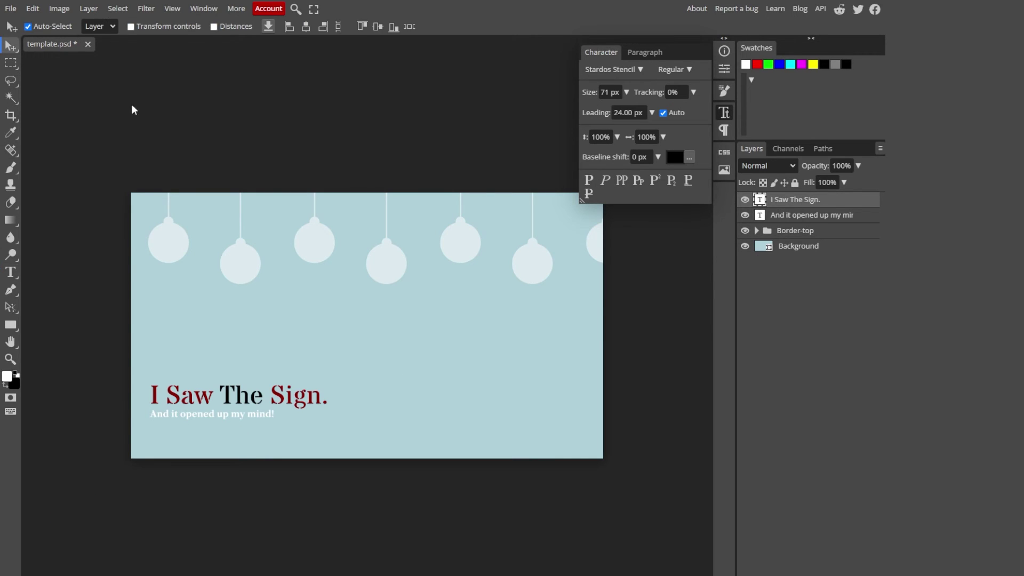
left_click(606, 182)
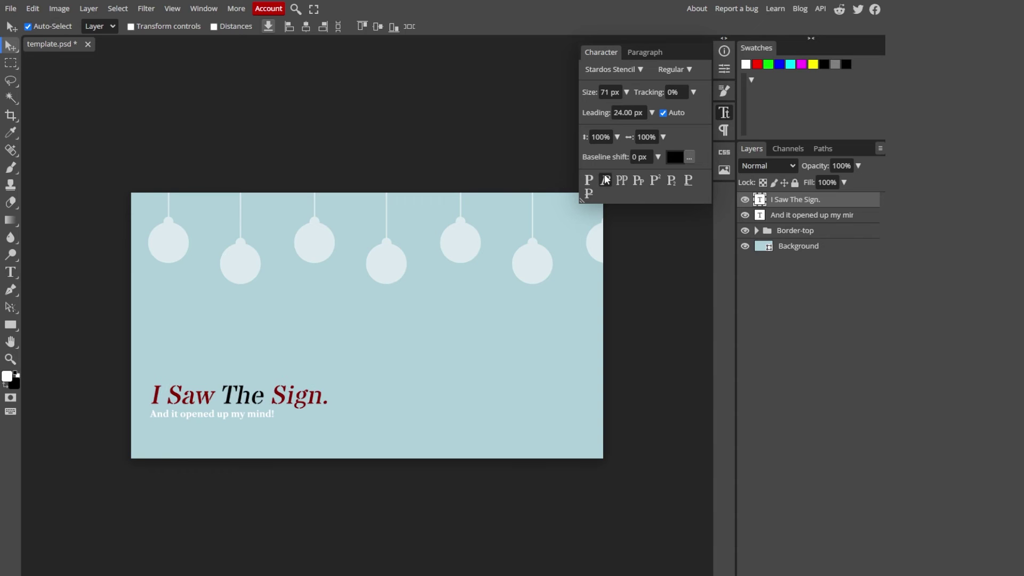
left_click(591, 181)
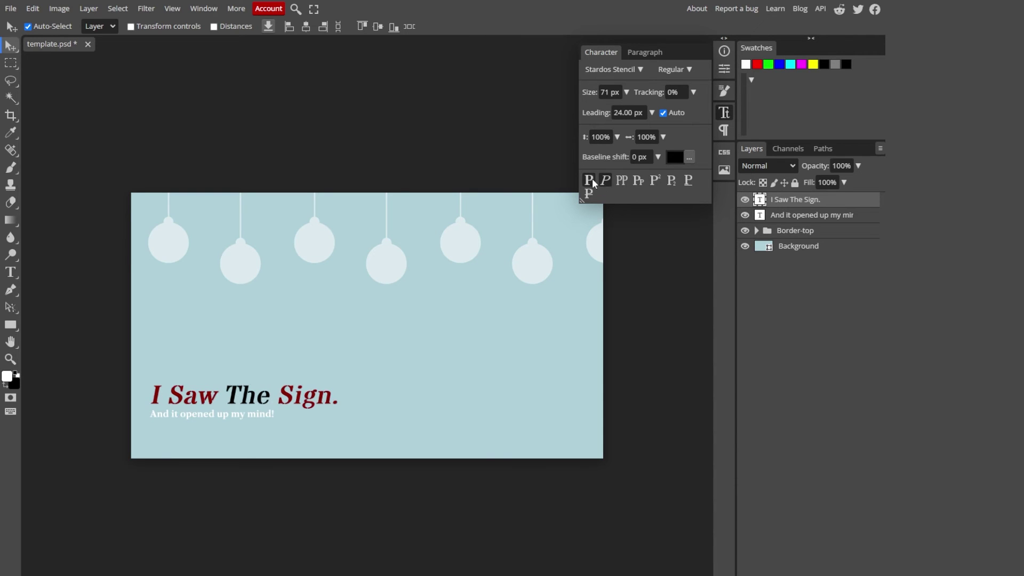
left_click(591, 181)
left_click(606, 180)
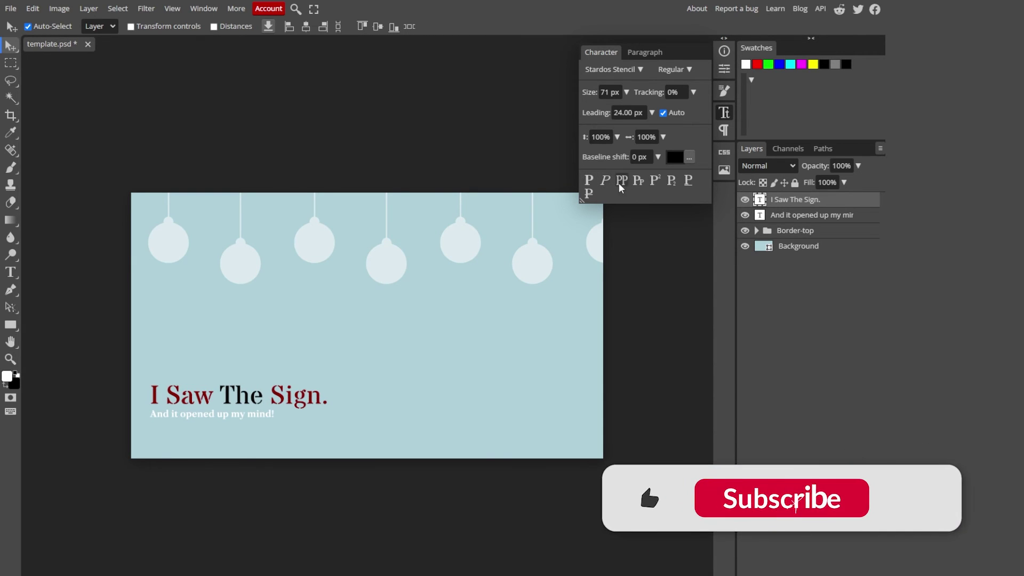
left_click(621, 180)
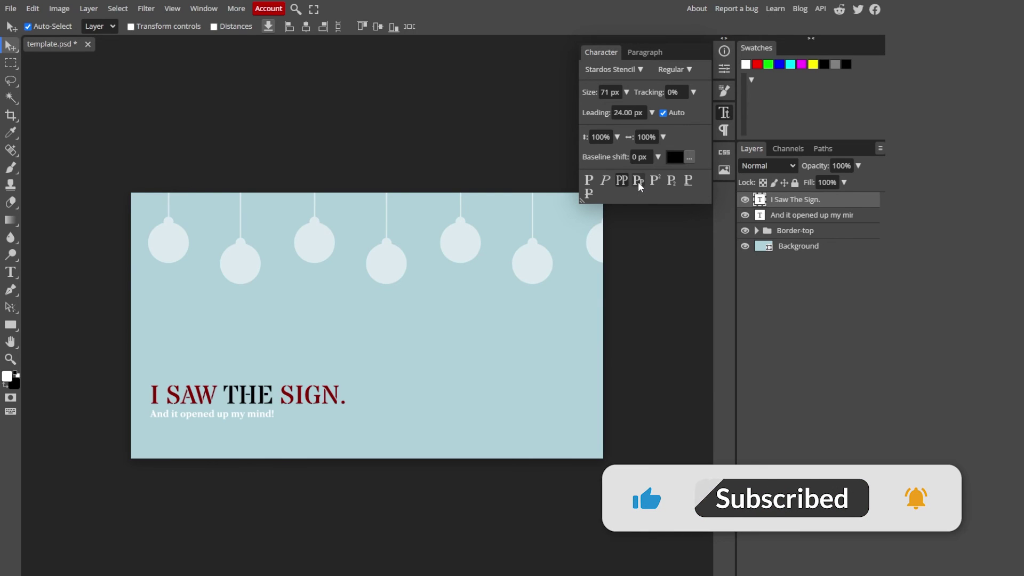
left_click(638, 182)
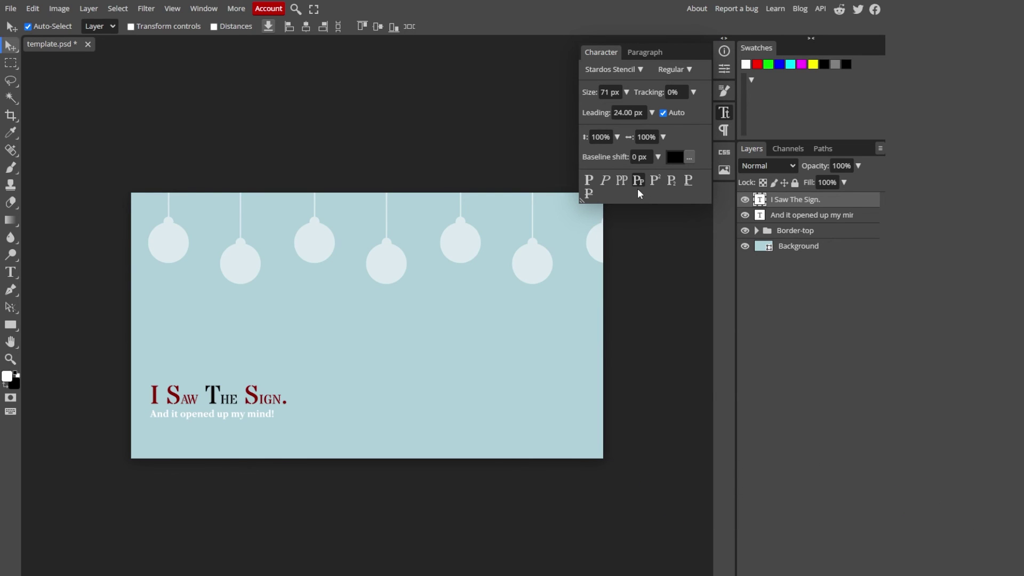
left_click(655, 181)
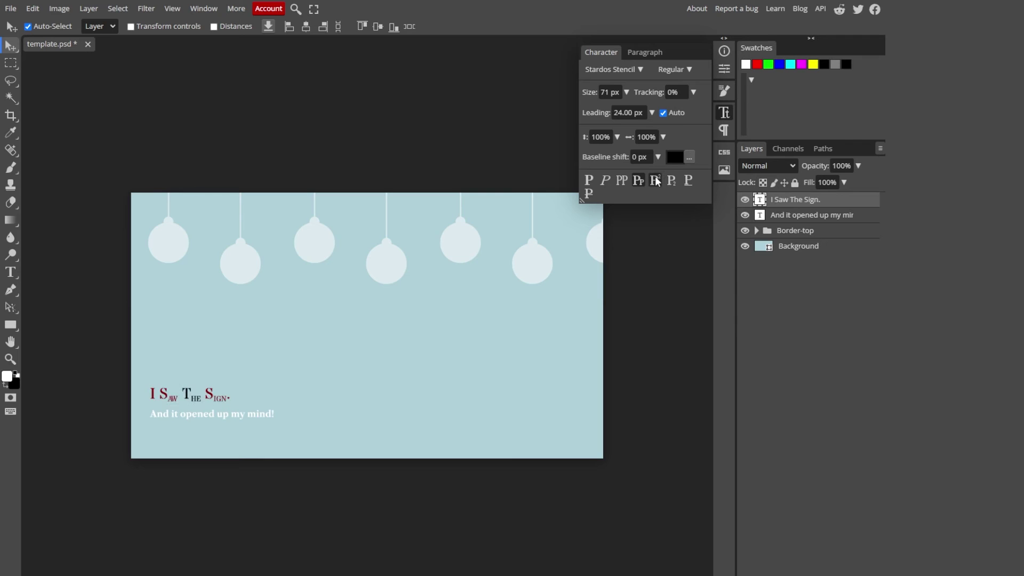
left_click(605, 182)
left_click(688, 181)
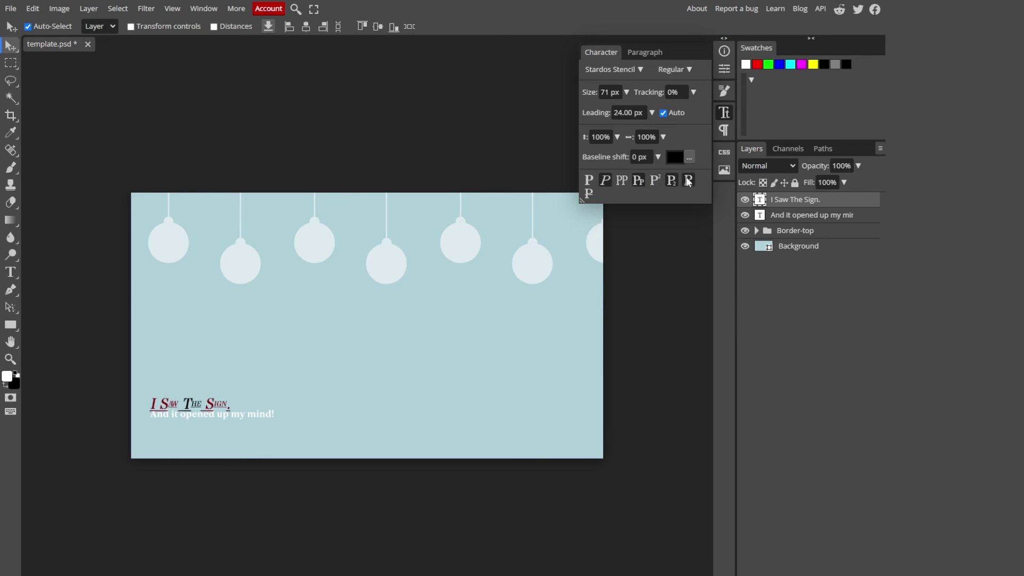
left_click(588, 194)
left_click(592, 180)
left_click(592, 193)
left_click(604, 182)
left_click(637, 181)
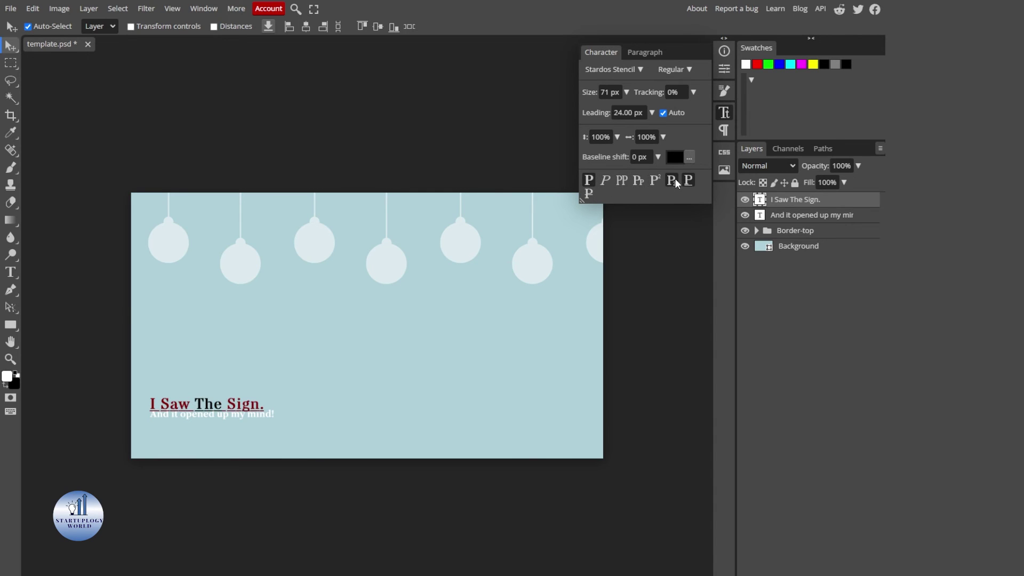
left_click(671, 180)
left_click(688, 180)
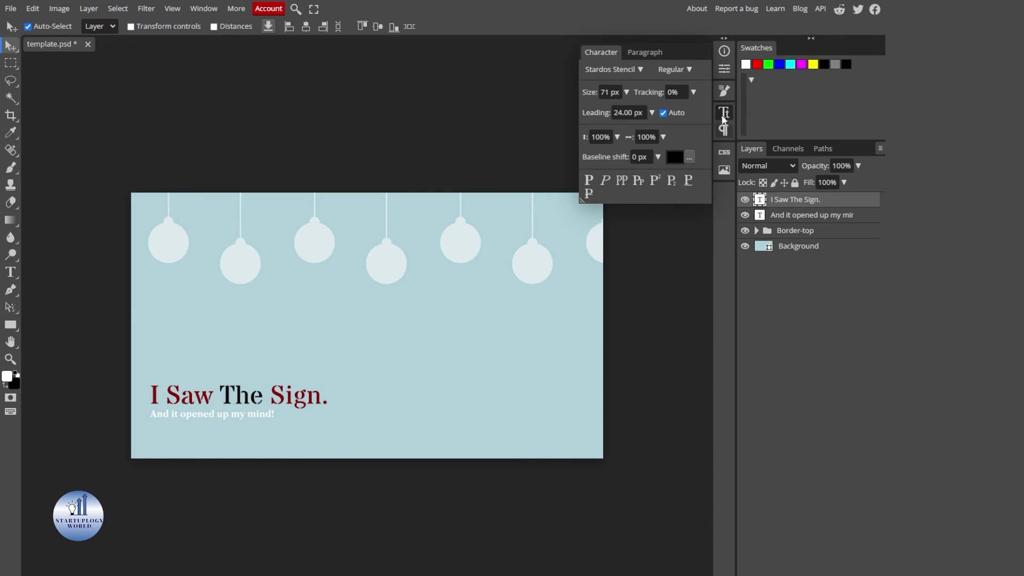
Step: Centre-align the headline and drag it to the middle of the banner
left_click(647, 52)
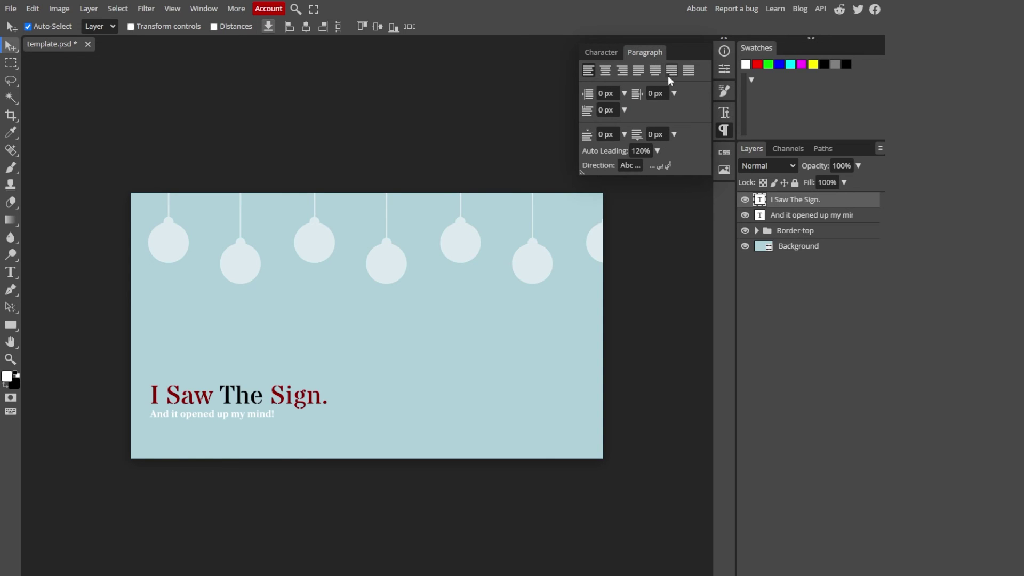
left_click(609, 70)
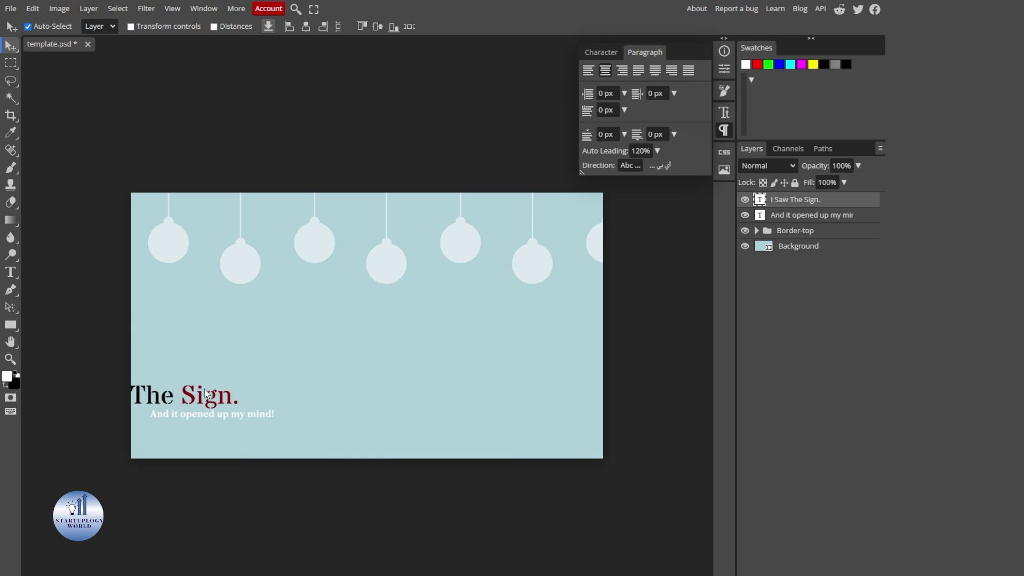
left_click_drag(207, 400, 400, 350)
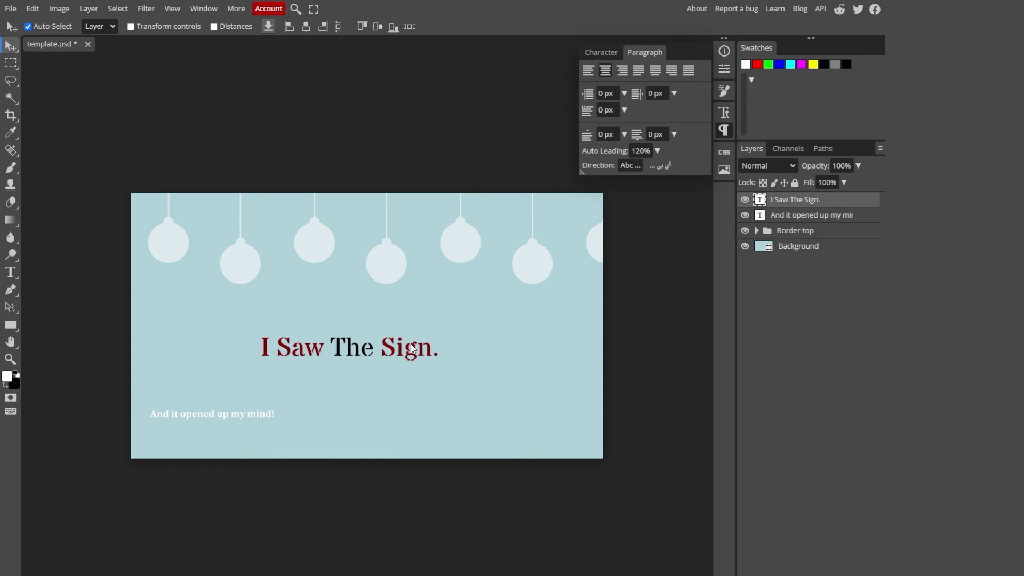
Step: Commit the headline edit and centre-align the subtitle text
key("t")
key("Return")
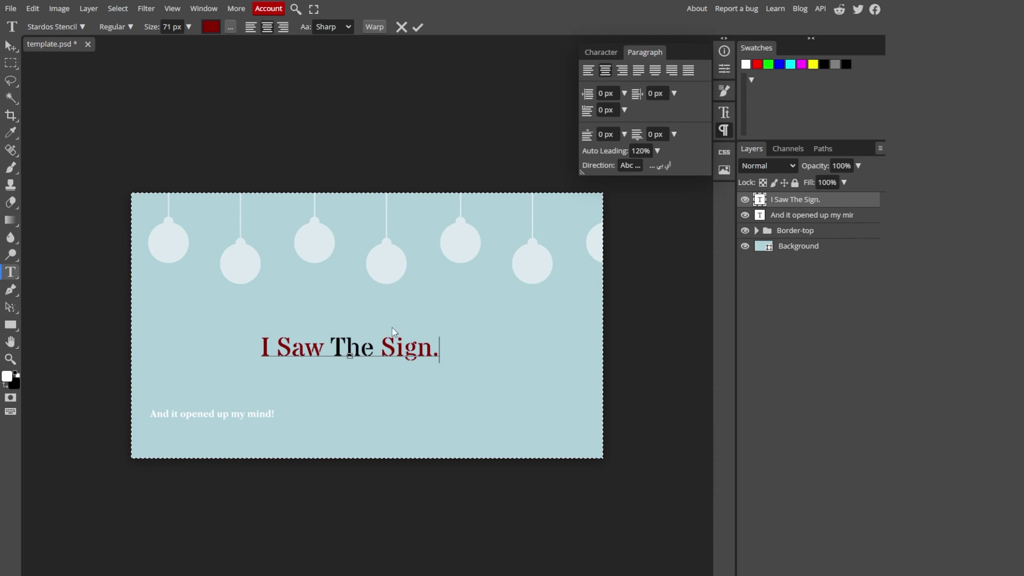
left_click(417, 30)
left_click(833, 218)
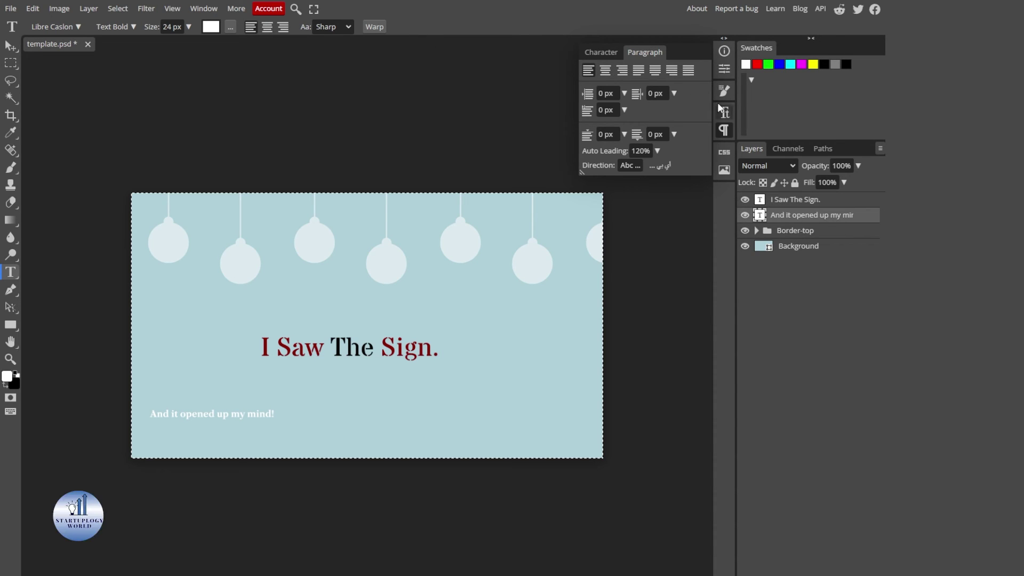
left_click(603, 76)
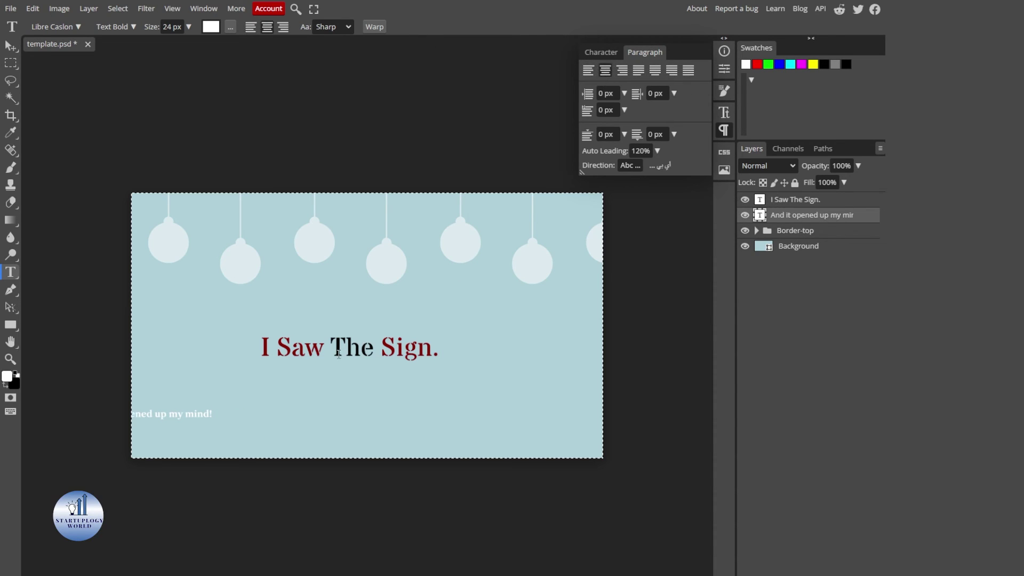
Step: Align the headline and subtitle layers on their horizontal centres, then reselect just the subtitle
key("a")
left_click(795, 202, "shift")
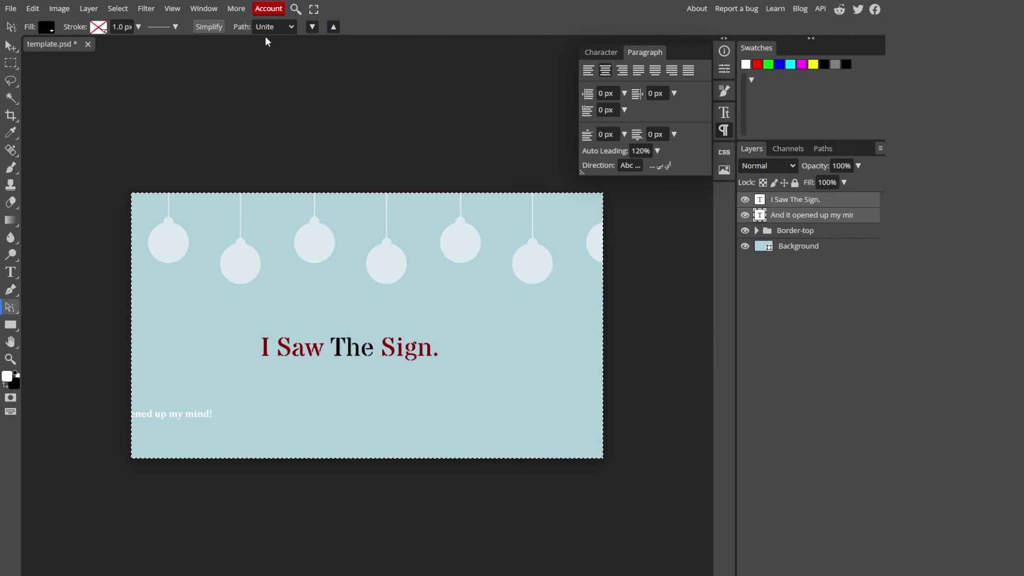
left_click(12, 45)
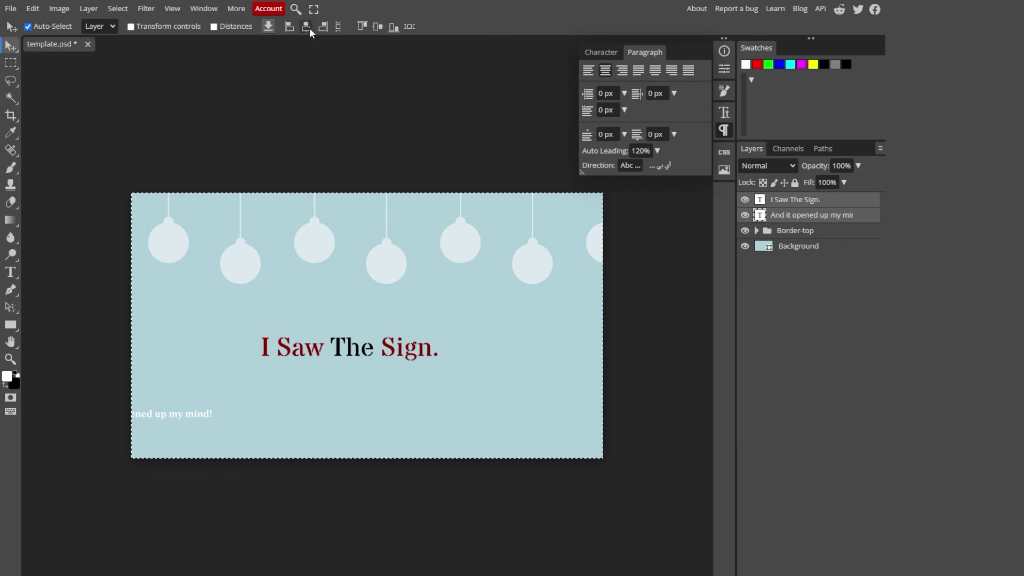
left_click(307, 28)
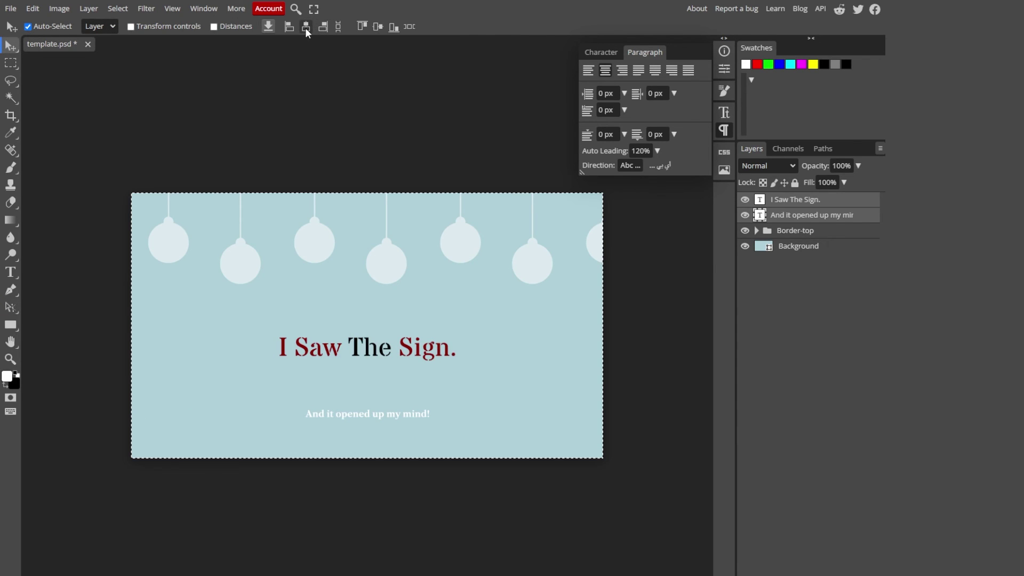
left_click(795, 248, "ctrl")
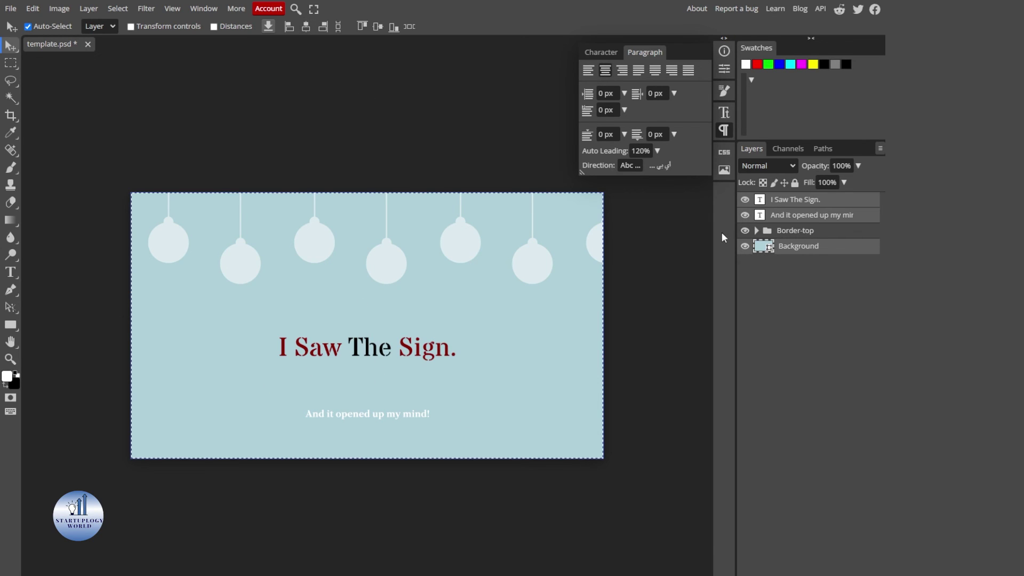
left_click(800, 215)
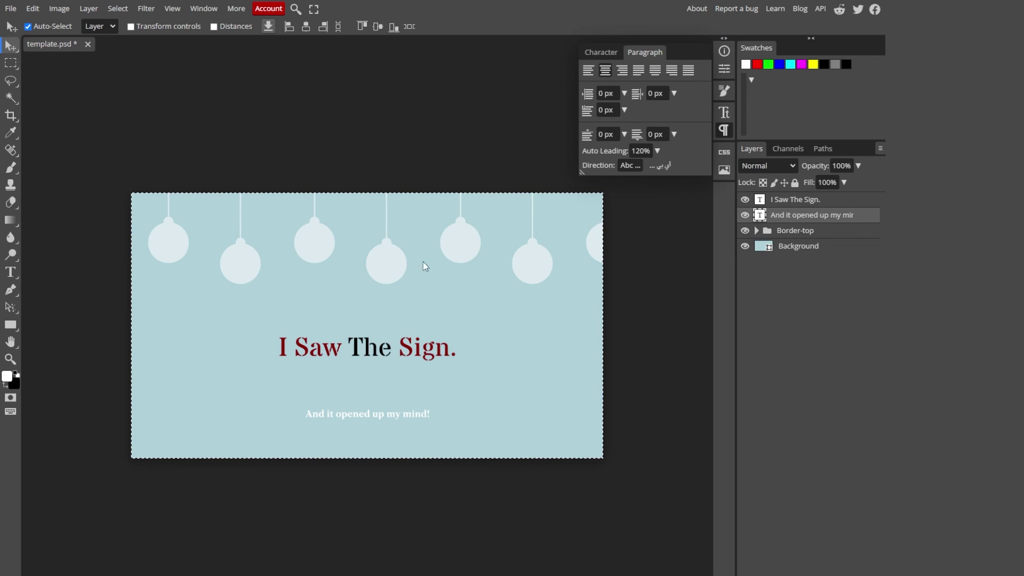
Step: Increase the subtitle's font size to 33 px in the Character settings
left_click(592, 55)
left_click(611, 93)
scroll(610, 93, "up", 9)
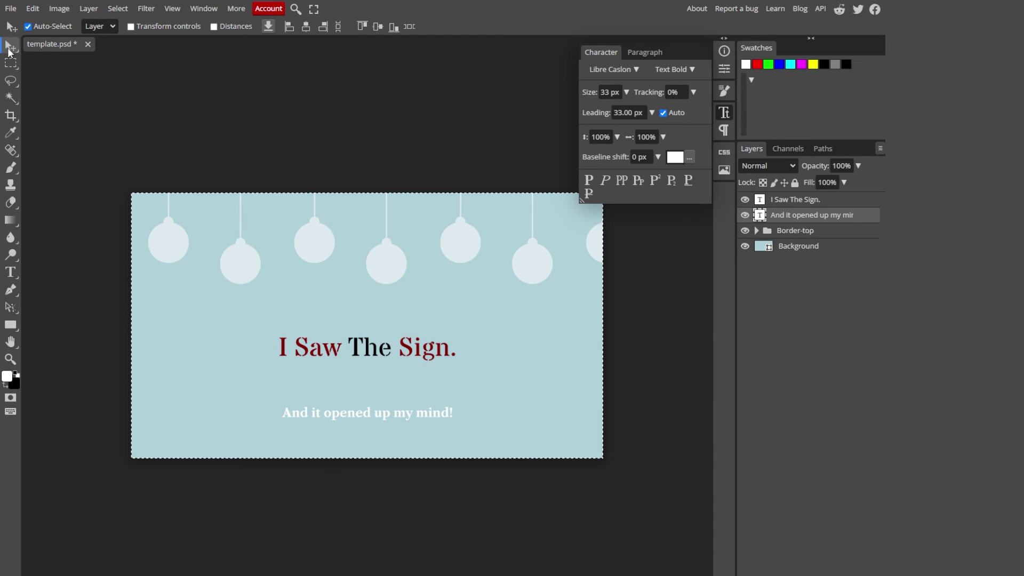
Step: Move the subtitle just under the headline and centre it horizontally against the Background
left_click(131, 27)
left_click_drag(322, 331, 322, 296)
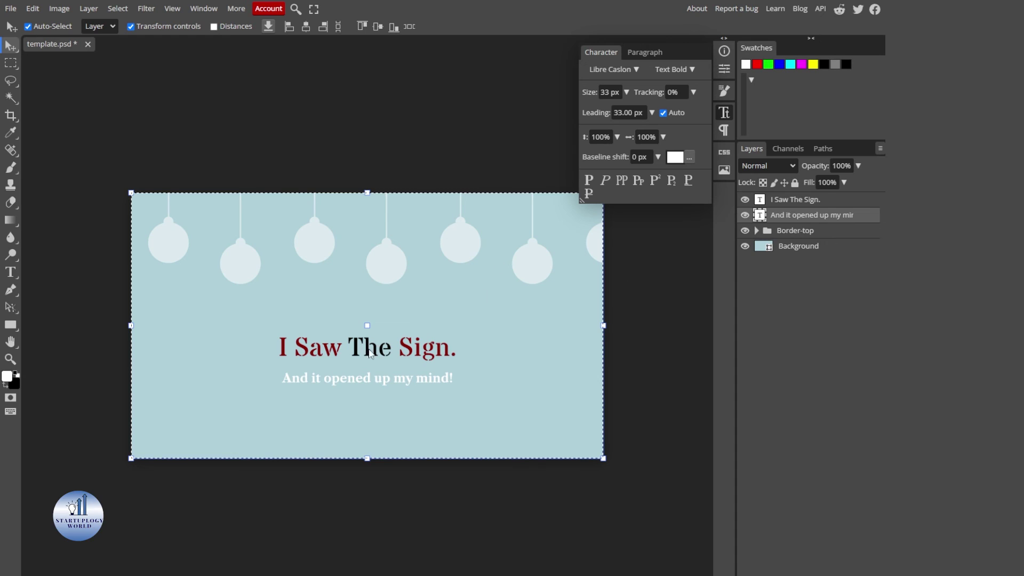
left_click_drag(533, 273, 427, 259)
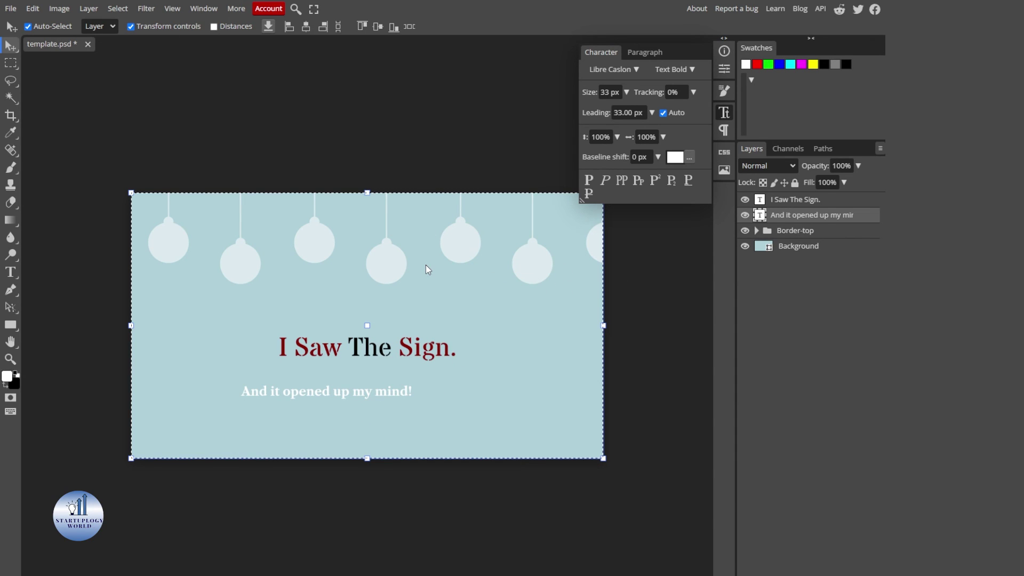
left_click(804, 255, "ctrl")
left_click(307, 27)
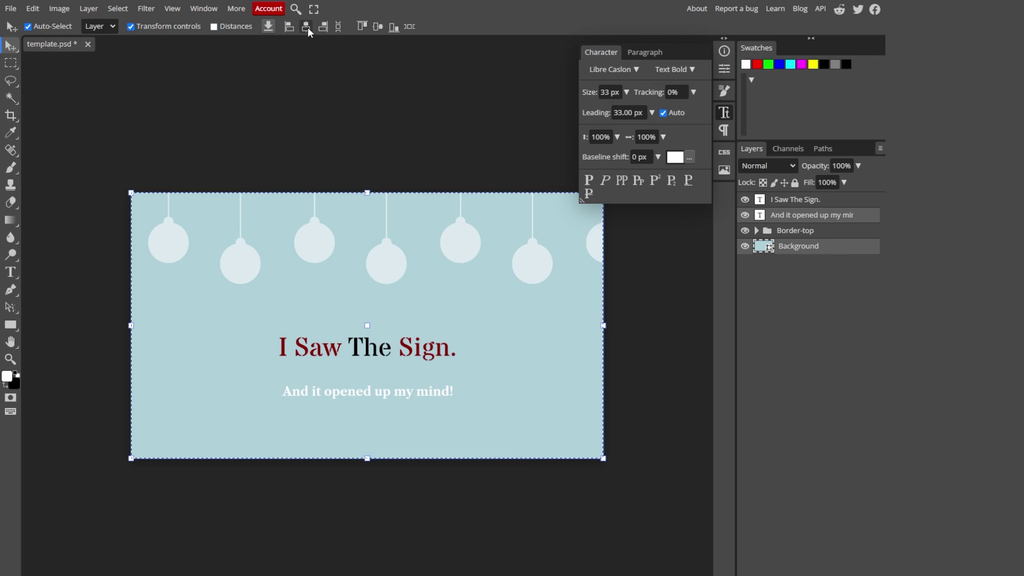
left_click(419, 400)
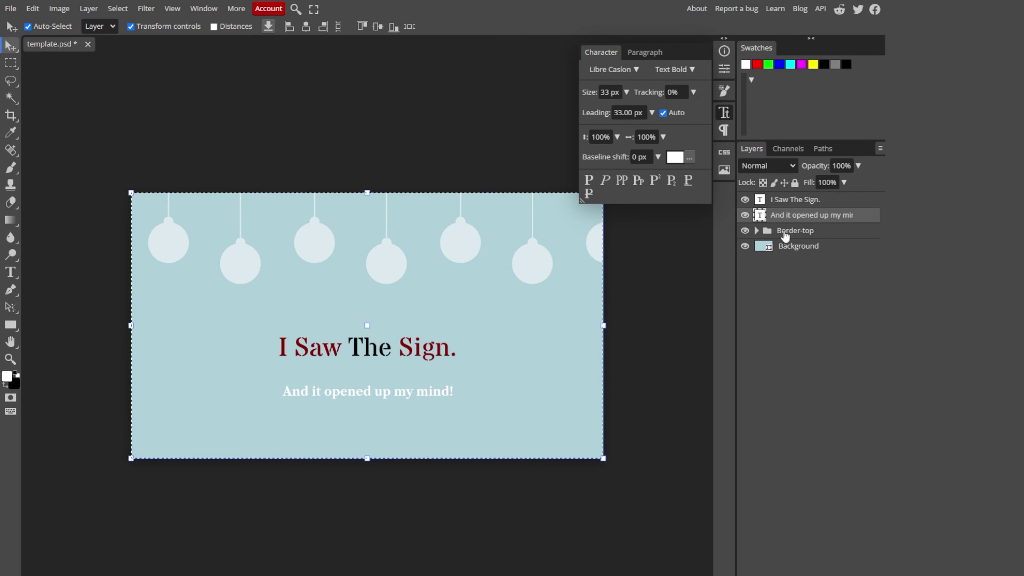
left_click_drag(438, 393, 440, 376)
left_click(445, 270)
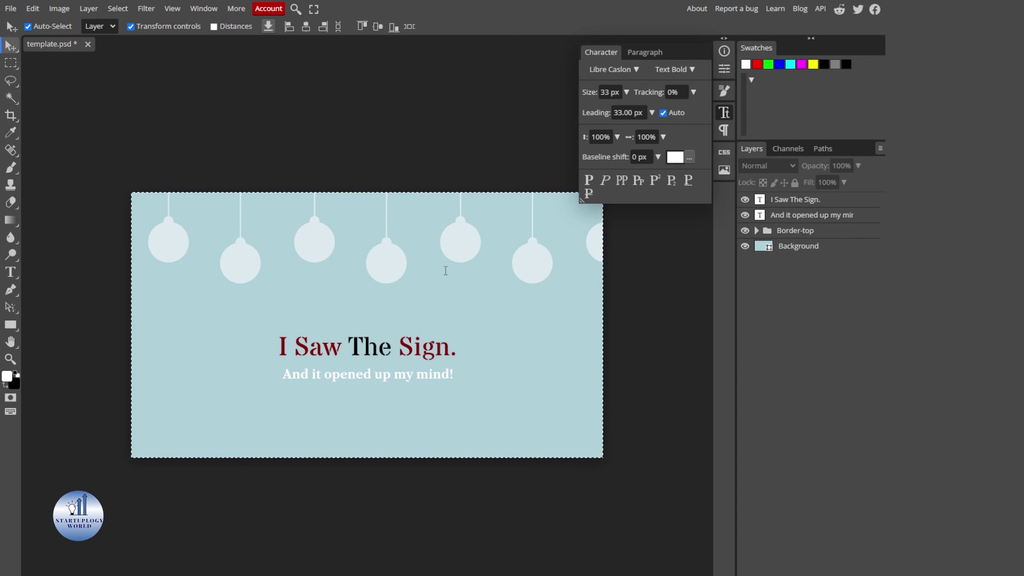